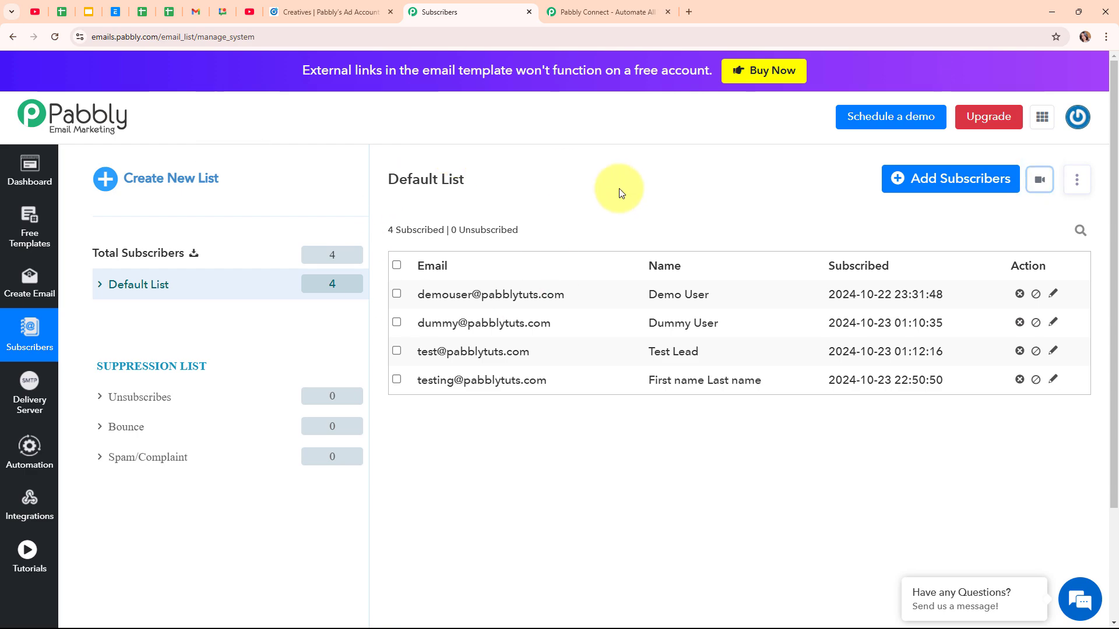
Step: Glance at the LinkedIn Campaign Manager tab, return to the Default List, then switch to Pabbly Connect
{"action": "left_click", "coordinate": [362, 7]}
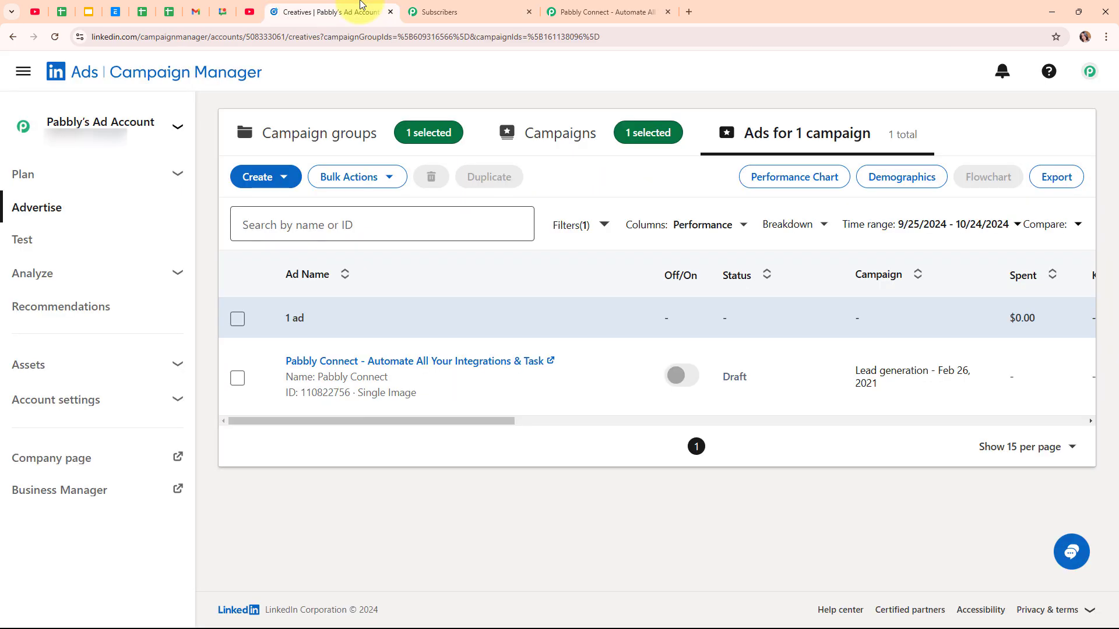
{"action": "left_click", "coordinate": [436, 7]}
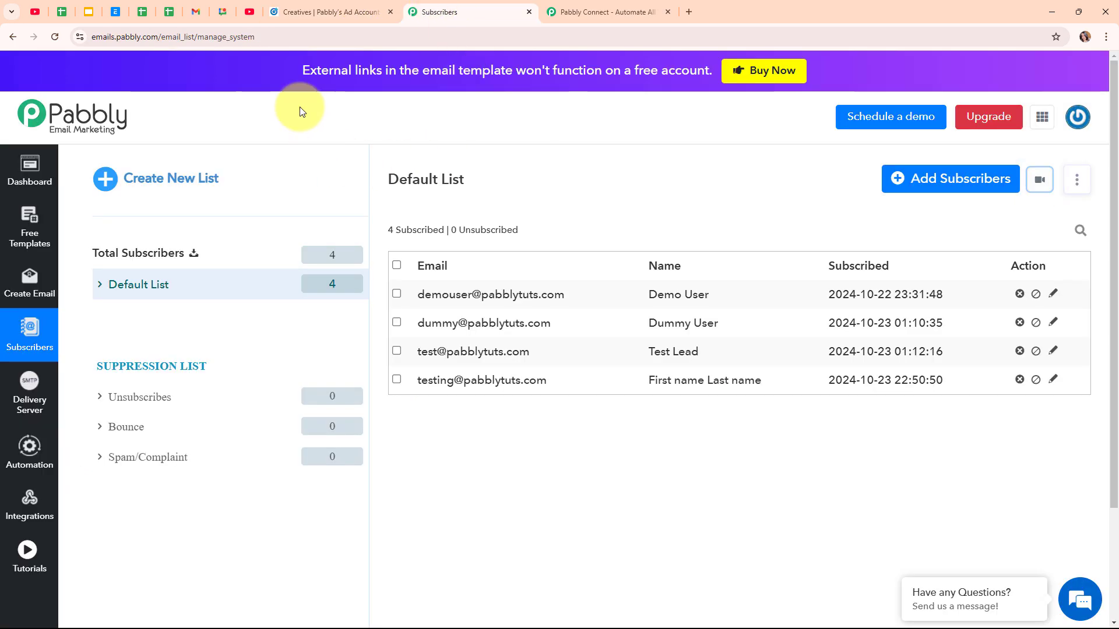
{"action": "left_click", "coordinate": [594, 12]}
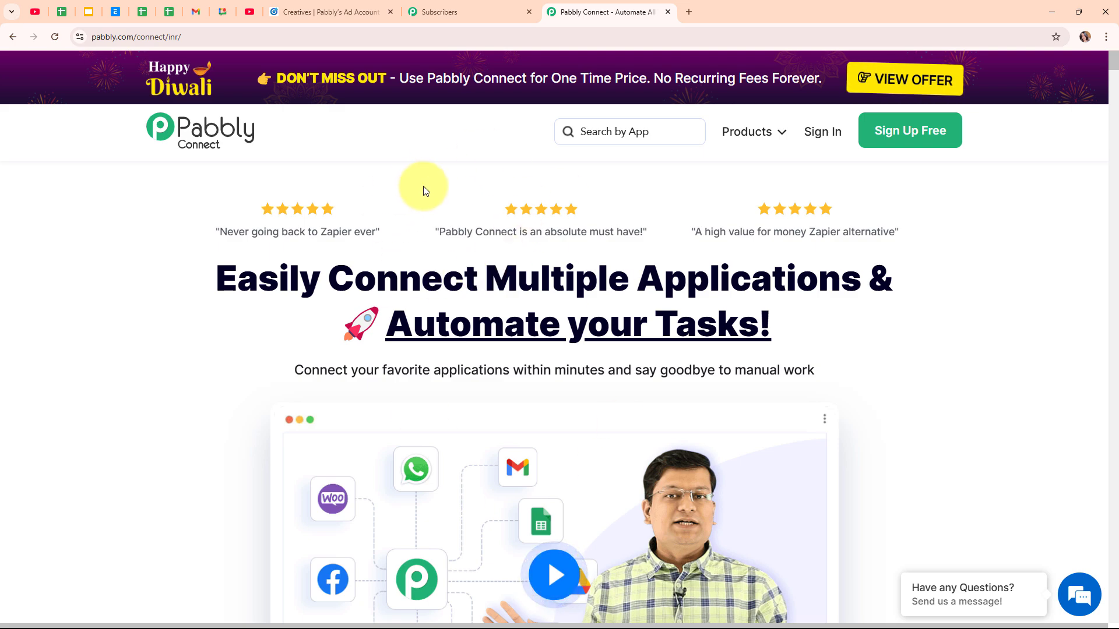
{"action": "left_click", "coordinate": [183, 38]}
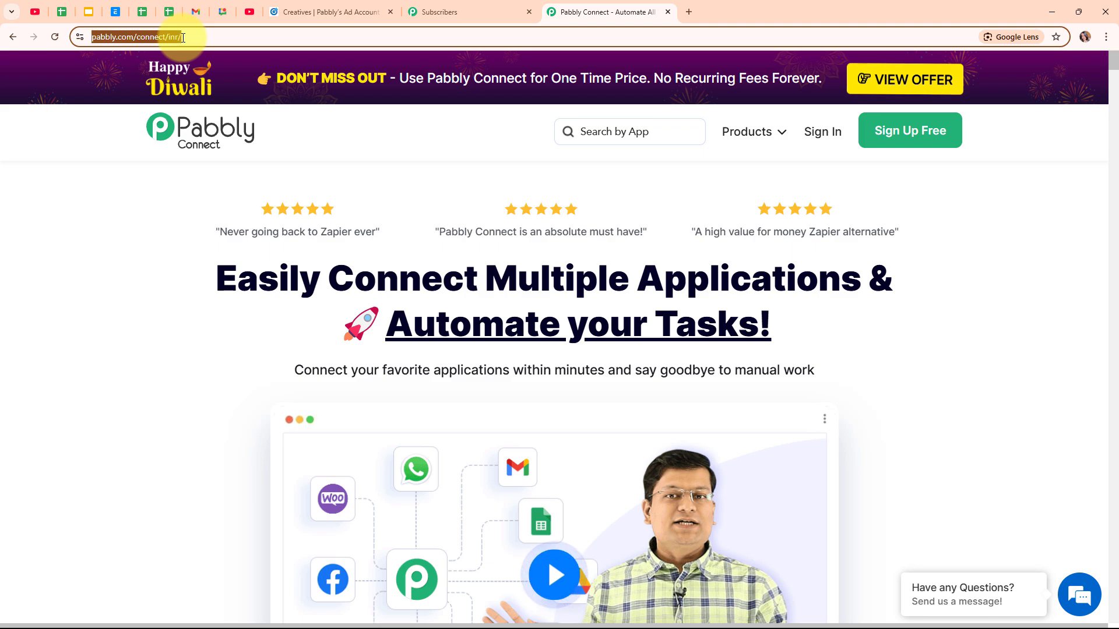
{"action": "left_click", "coordinate": [395, 136]}
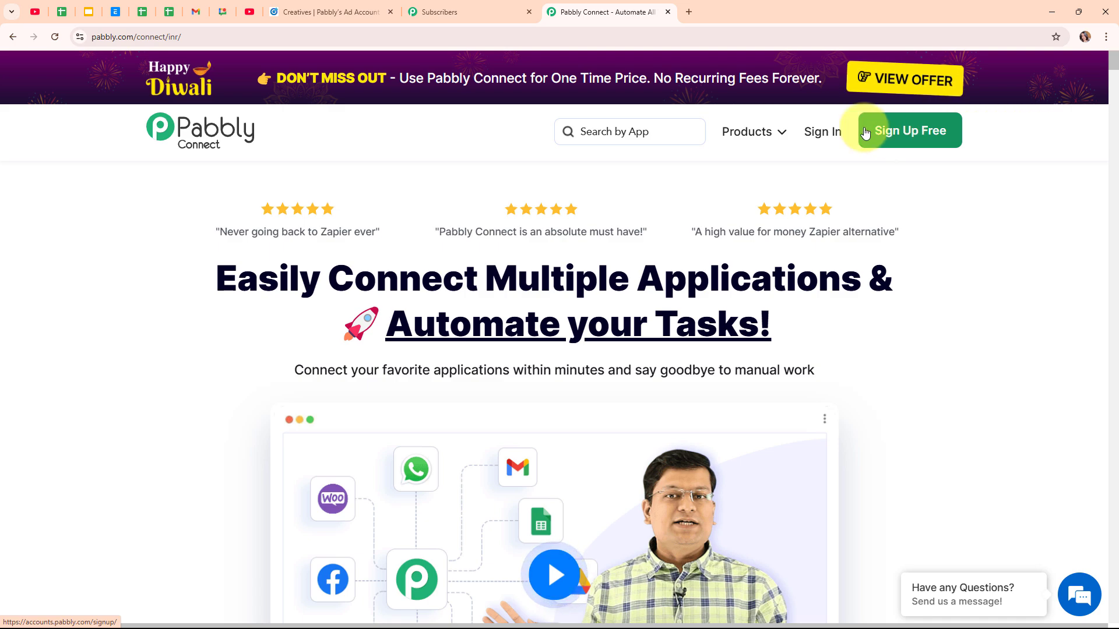
Step: Sign in to Pabbly Accounts and launch Pabbly Connect from the All Pabbly Apps list
{"action": "left_click", "coordinate": [818, 140]}
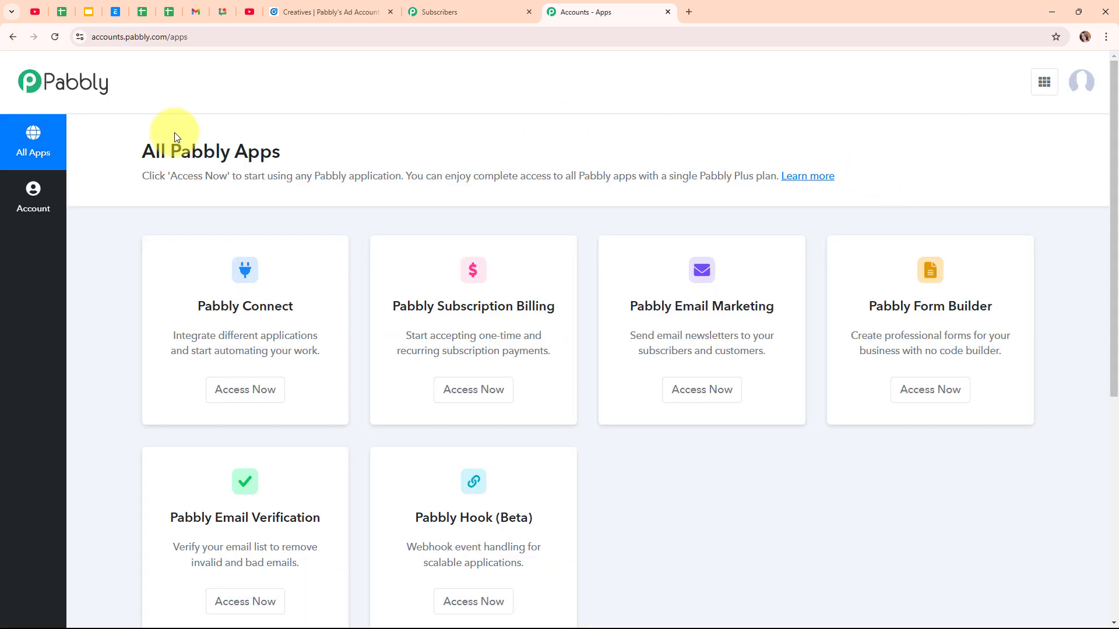
{"action": "left_click_drag", "start_coordinate": [141, 150], "coordinate": [330, 159]}
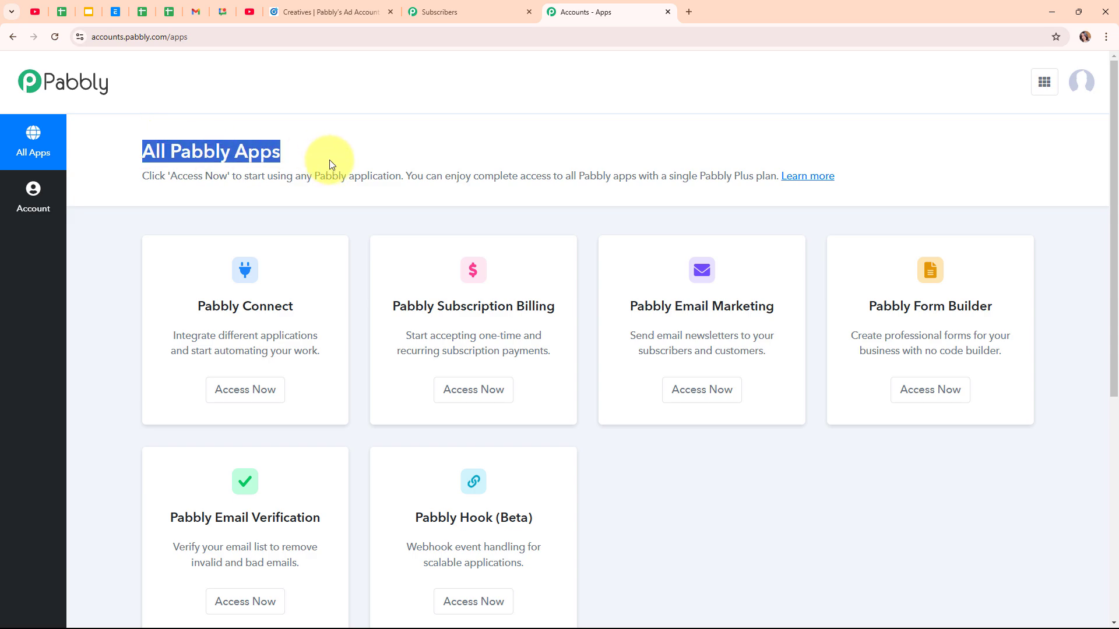
{"action": "left_click", "coordinate": [409, 139]}
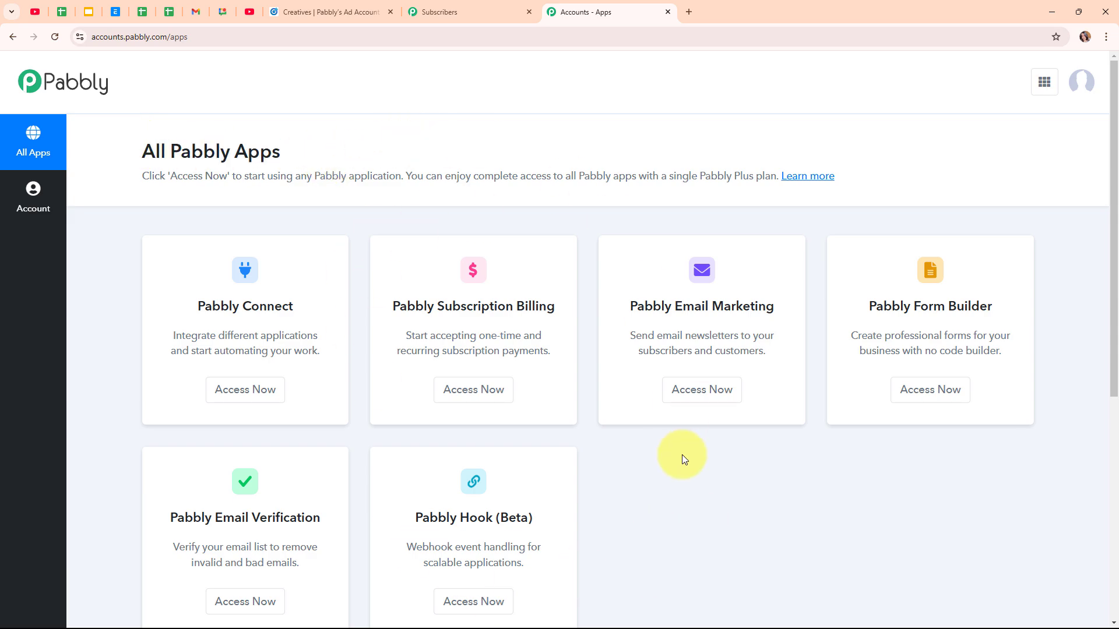
{"action": "left_click", "coordinate": [232, 399]}
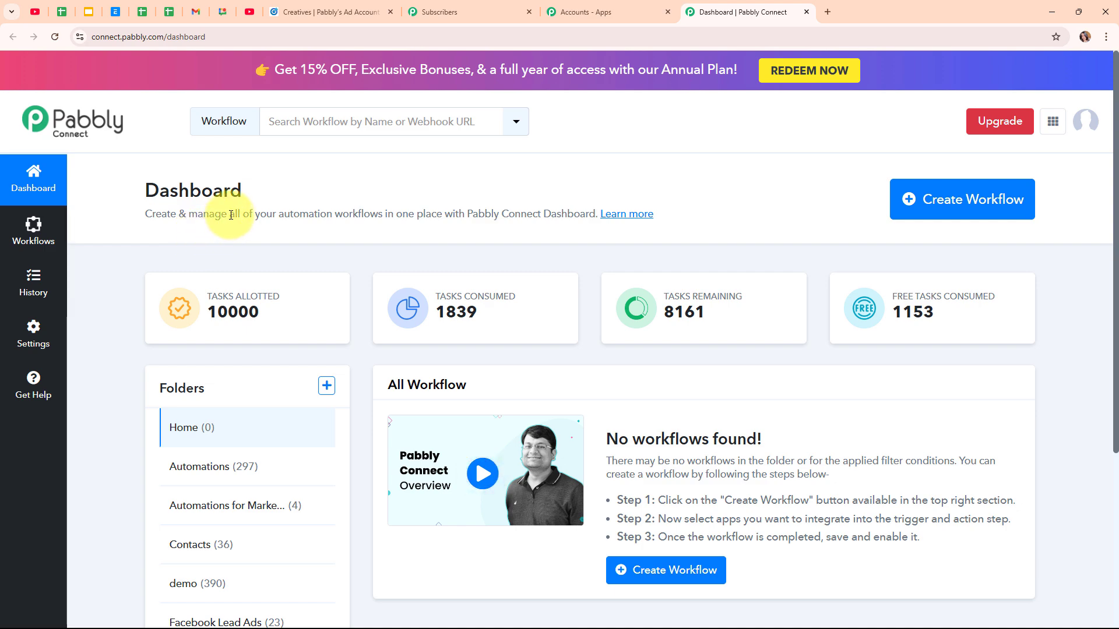
Step: Name a new workflow 'Create Subscriber in Pabbly Email Marketing for LinkedIn Lead Gen Forms Leads' in the Automations folder
{"action": "left_click", "coordinate": [1004, 214]}
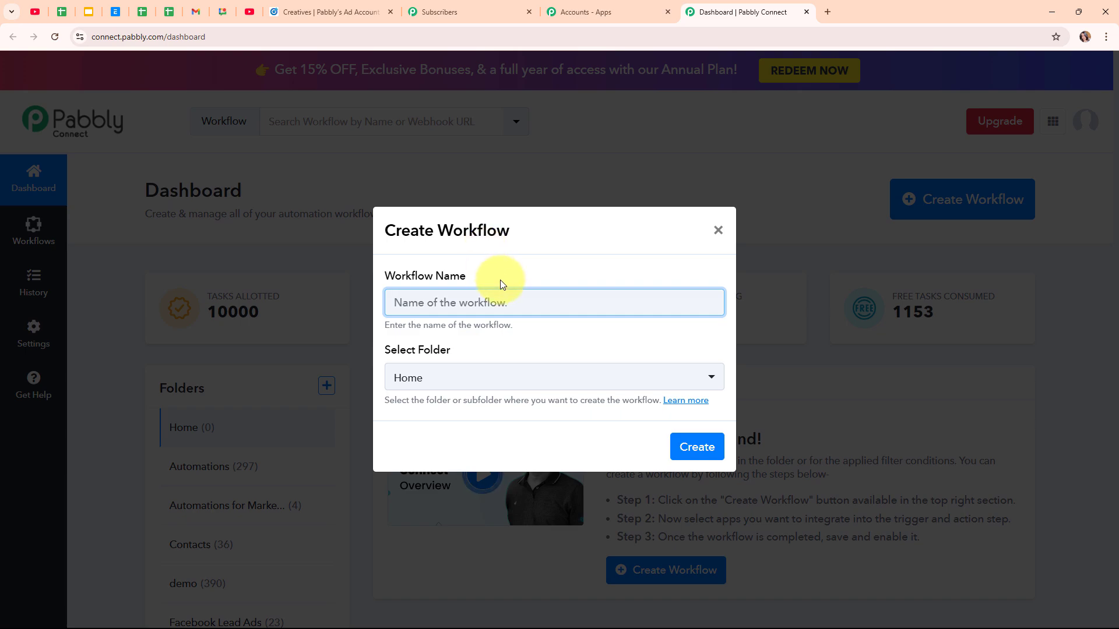
{"action": "key", "text": "ctrl+v"}
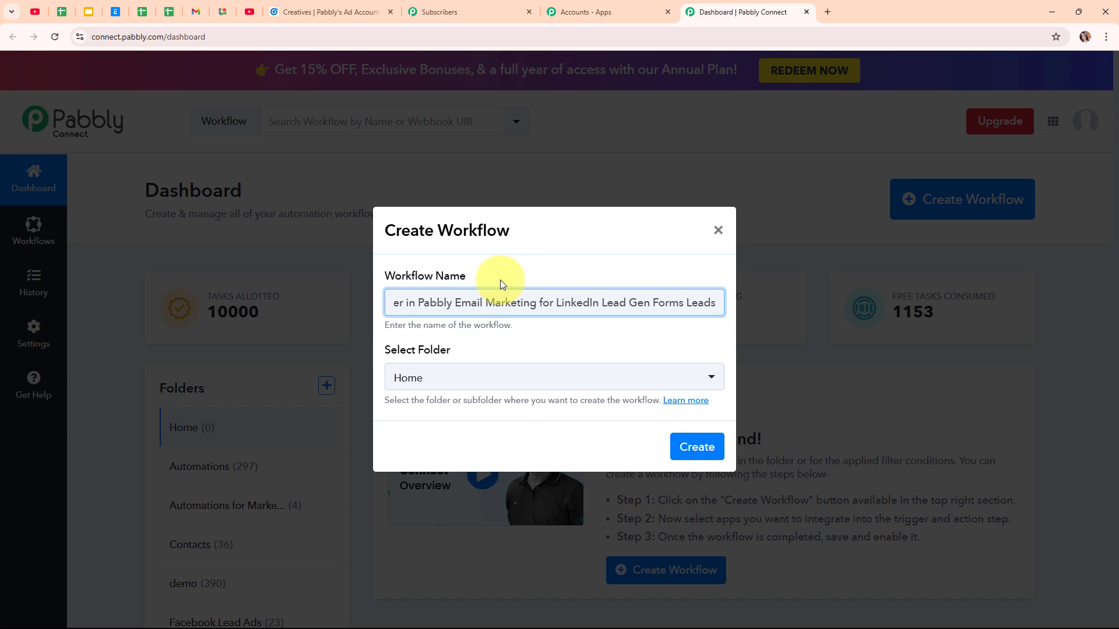
{"action": "left_click", "coordinate": [540, 379]}
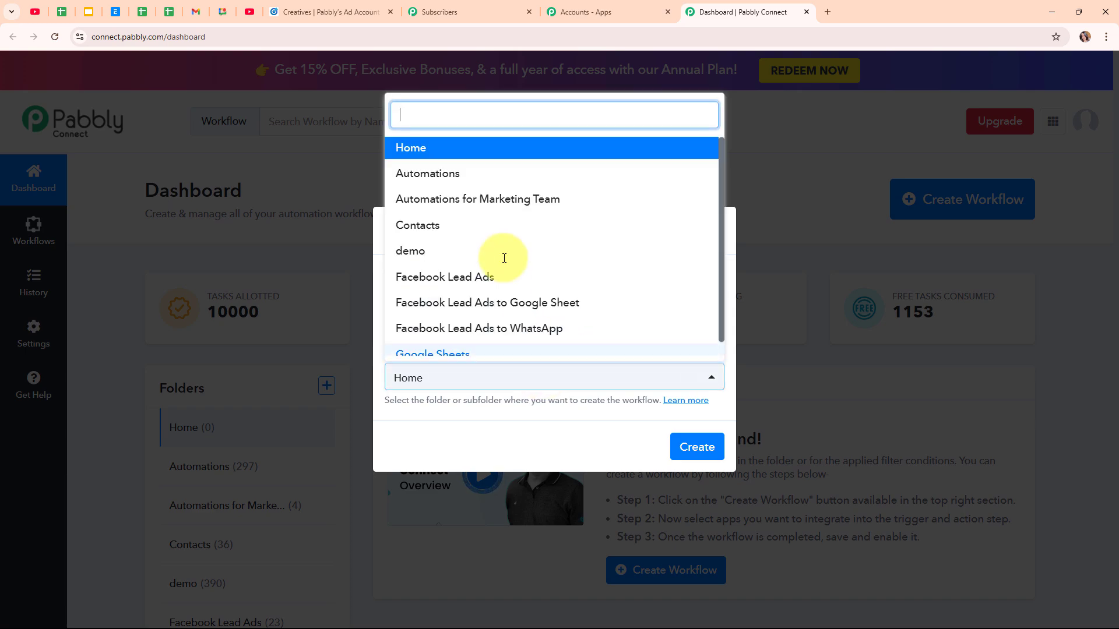
{"action": "left_click", "coordinate": [481, 172]}
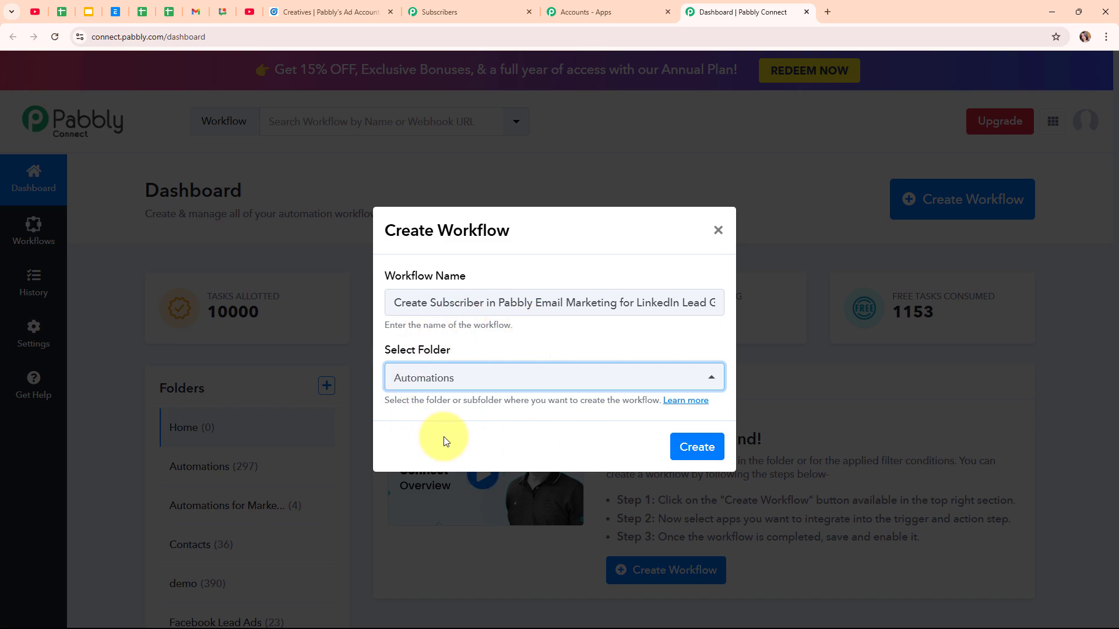
Step: Open the Folders help thread via Learn more and read its nested-folder and sharing notes
{"action": "left_click", "coordinate": [686, 404]}
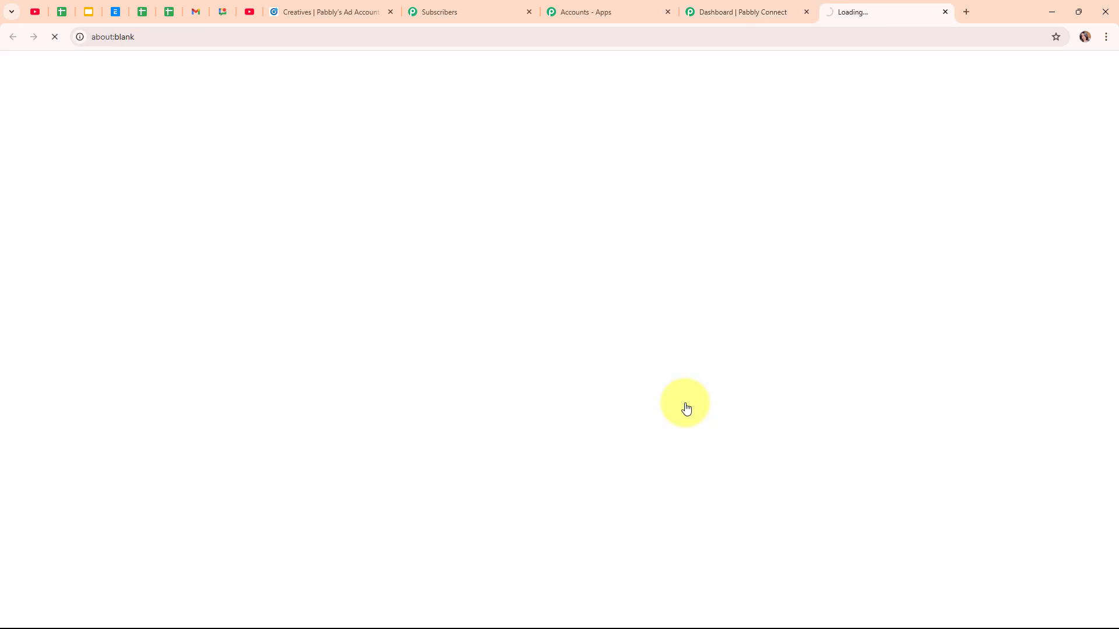
{"action": "scroll", "coordinate": [670, 443], "scroll_direction": "down", "scroll_amount": 5}
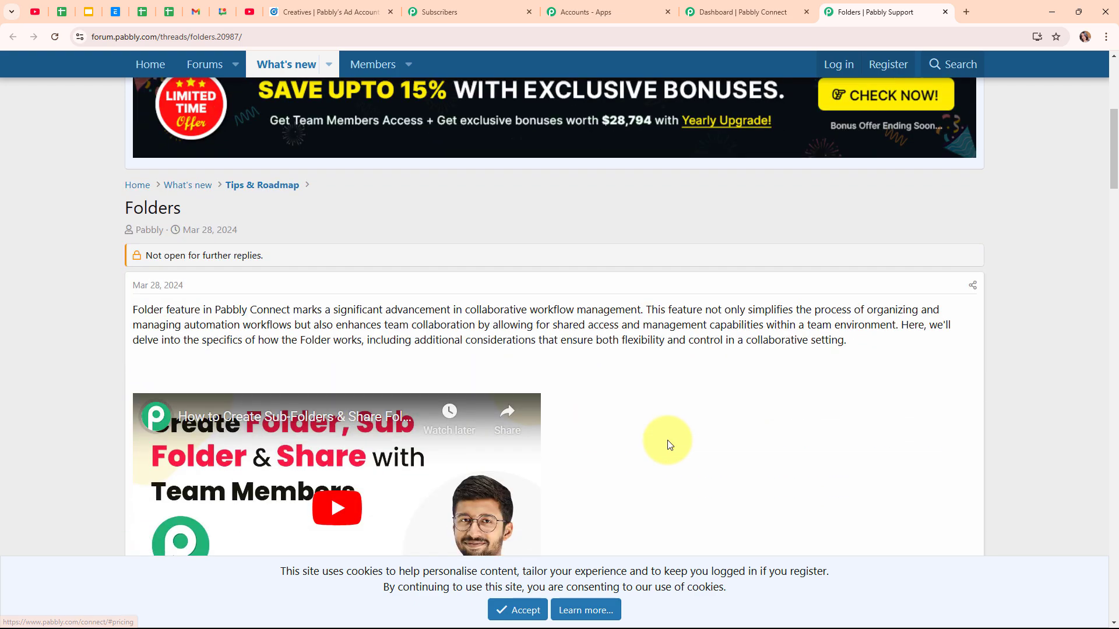
{"action": "scroll", "coordinate": [668, 444], "scroll_direction": "down", "scroll_amount": 5}
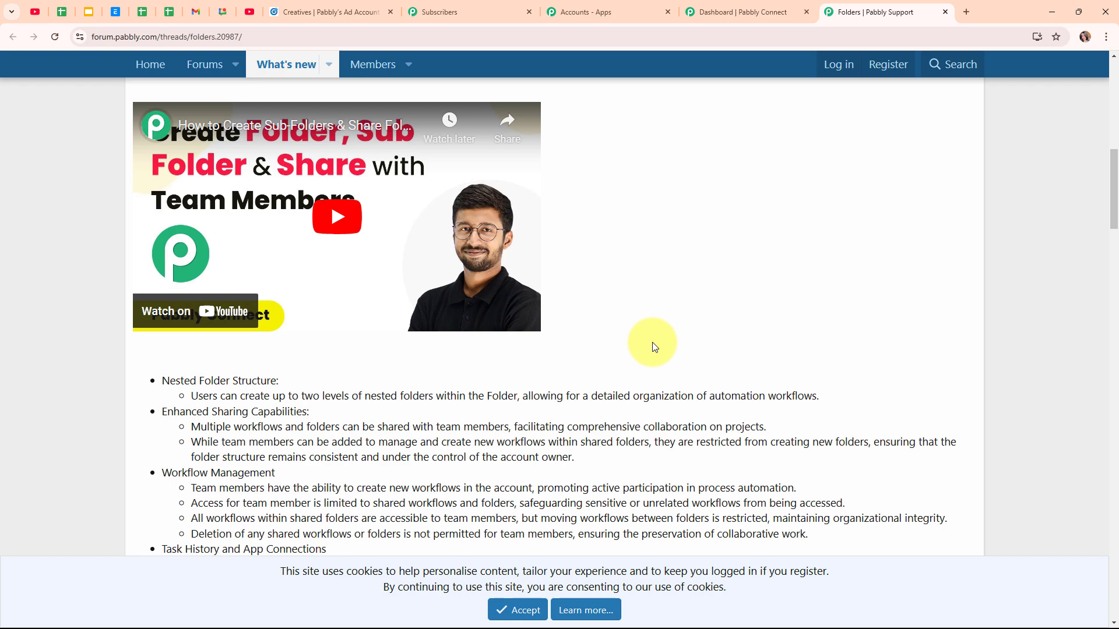
Step: Close the forum tab and create the workflow, opening its editor
{"action": "left_click", "coordinate": [944, 13]}
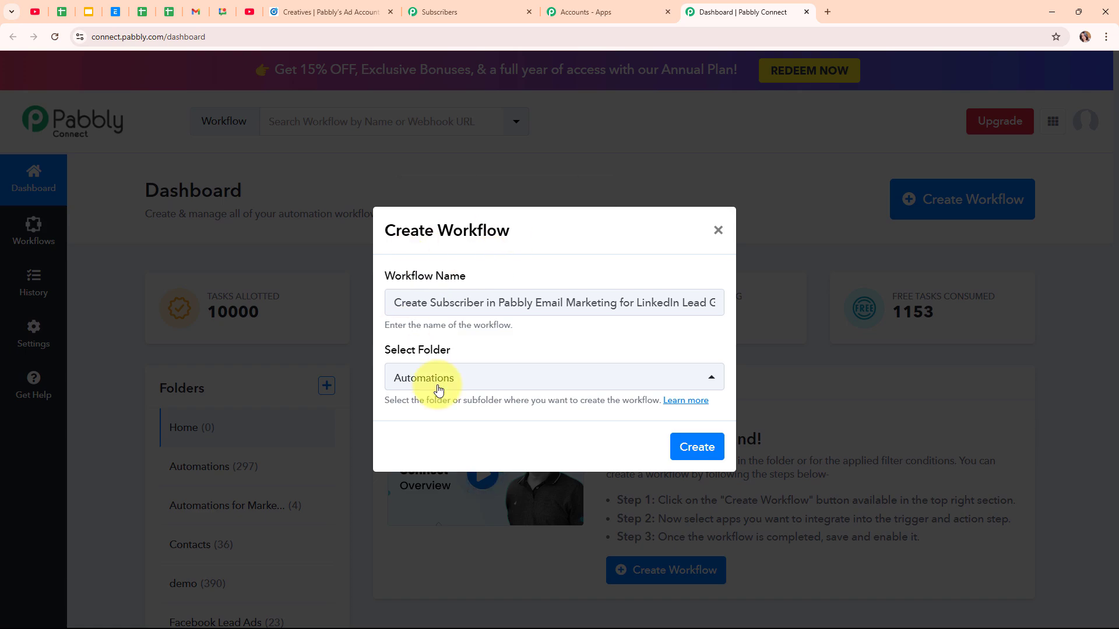
{"action": "left_click", "coordinate": [695, 450]}
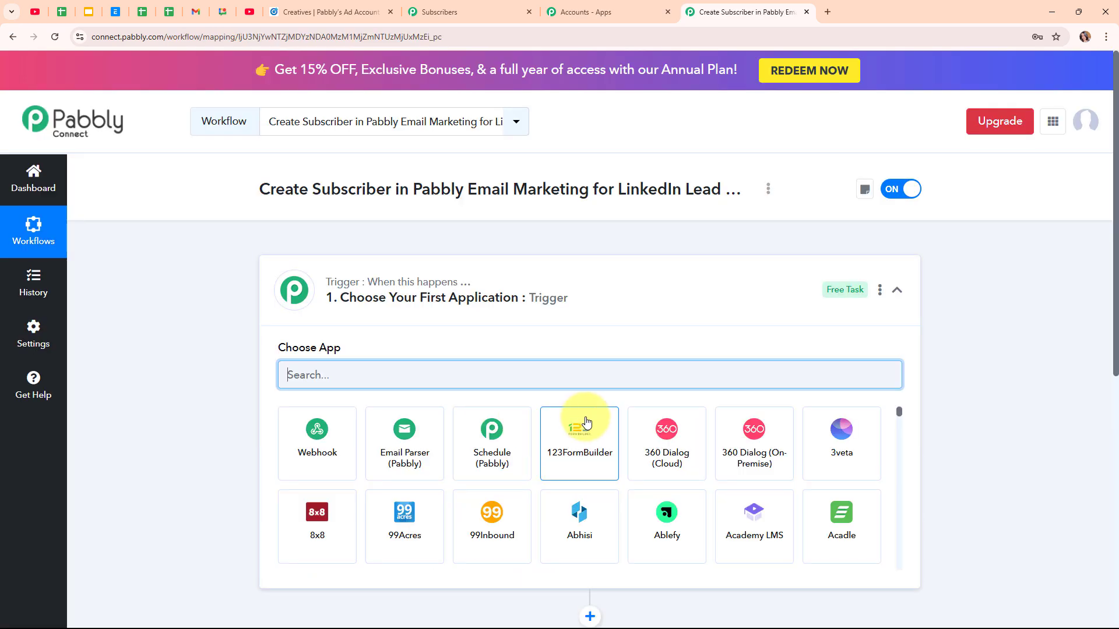
{"action": "left_click", "coordinate": [900, 292]}
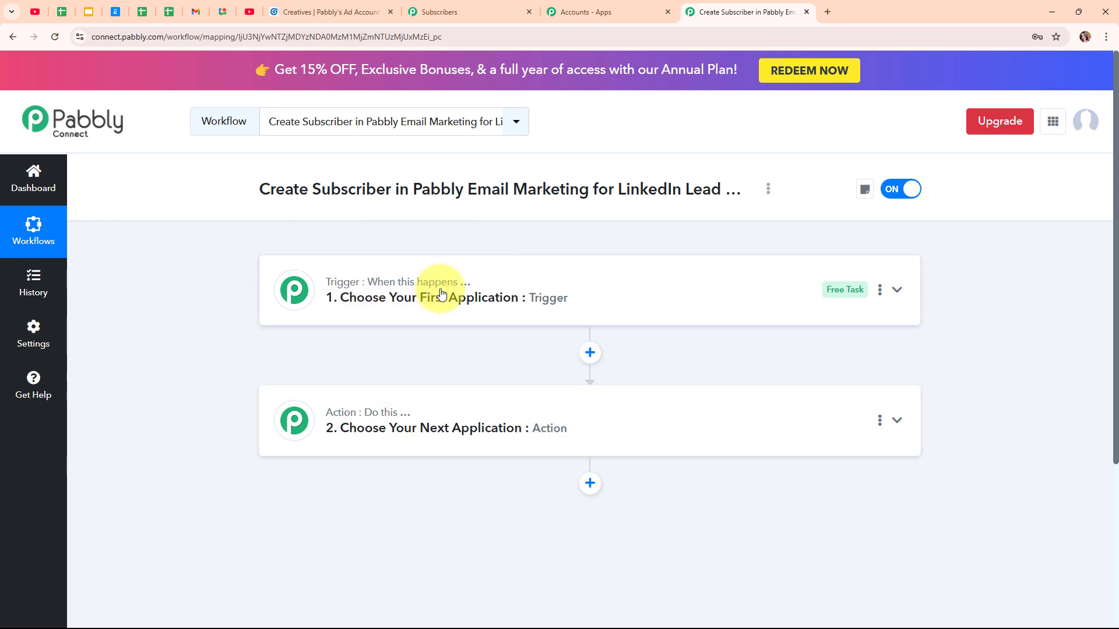
Step: Search the trigger's Choose App list for 'Link' to find LinkedIn Lead Gen Forms
{"action": "mouse_move", "coordinate": [390, 420]}
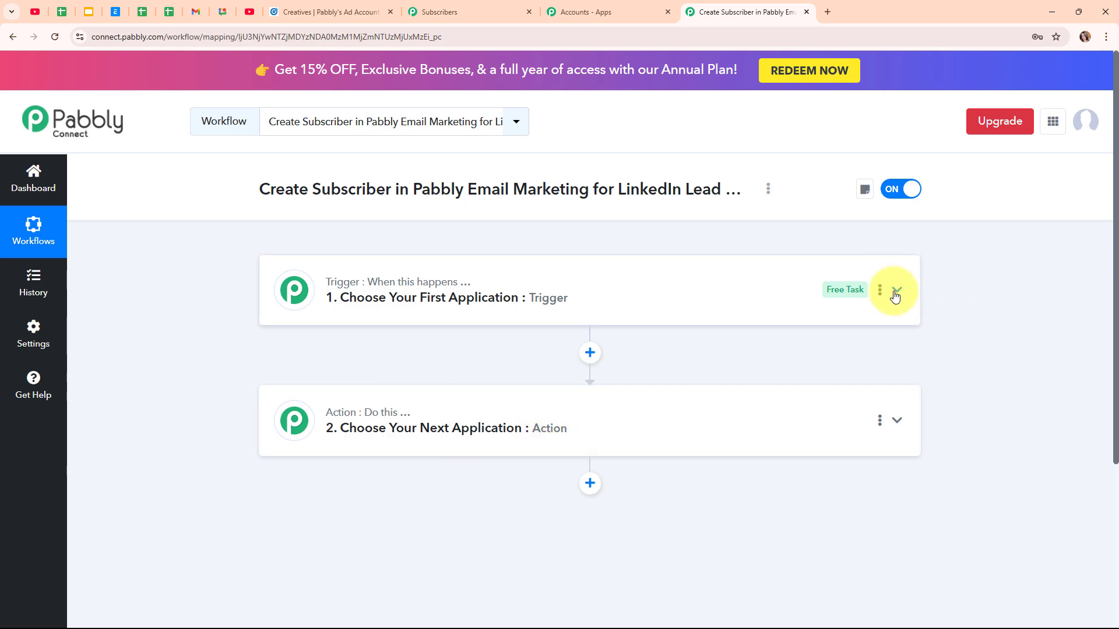
{"action": "left_click", "coordinate": [895, 291]}
{"action": "left_click", "coordinate": [418, 377]}
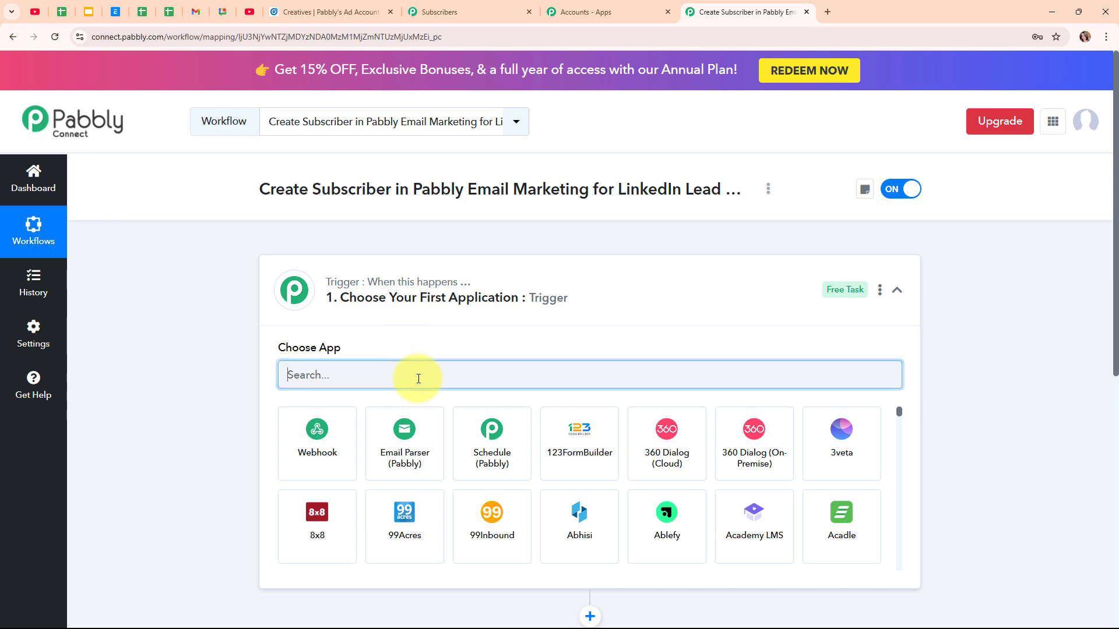
{"action": "type", "text": "Link"}
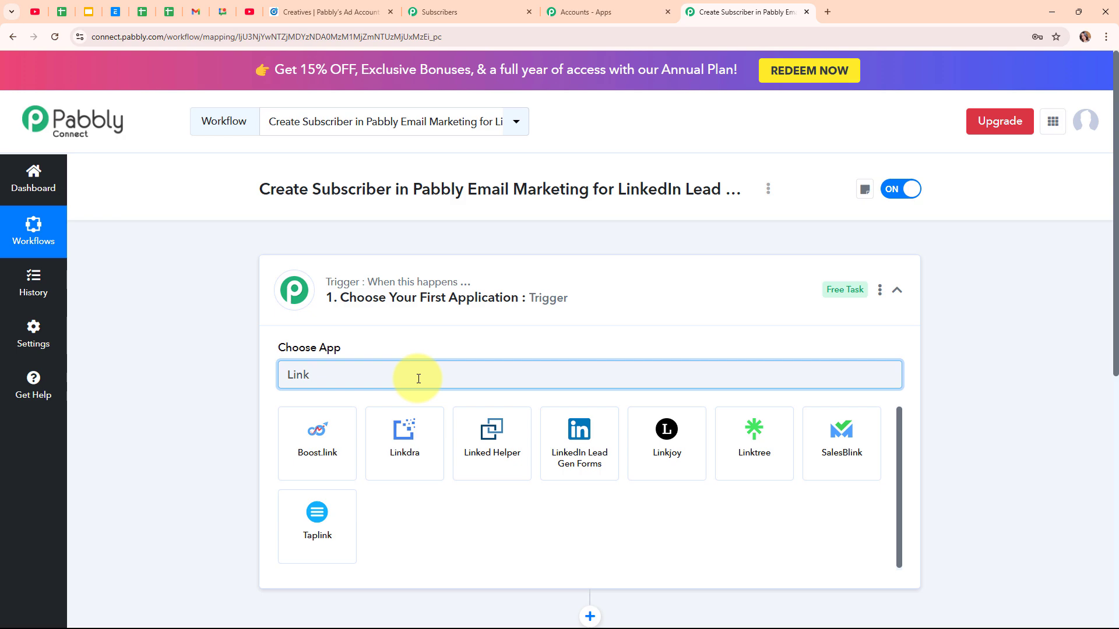
Step: Pick LinkedIn Lead Gen Forms as trigger app with the New Lead Gen Form Response event
{"action": "left_click", "coordinate": [597, 445]}
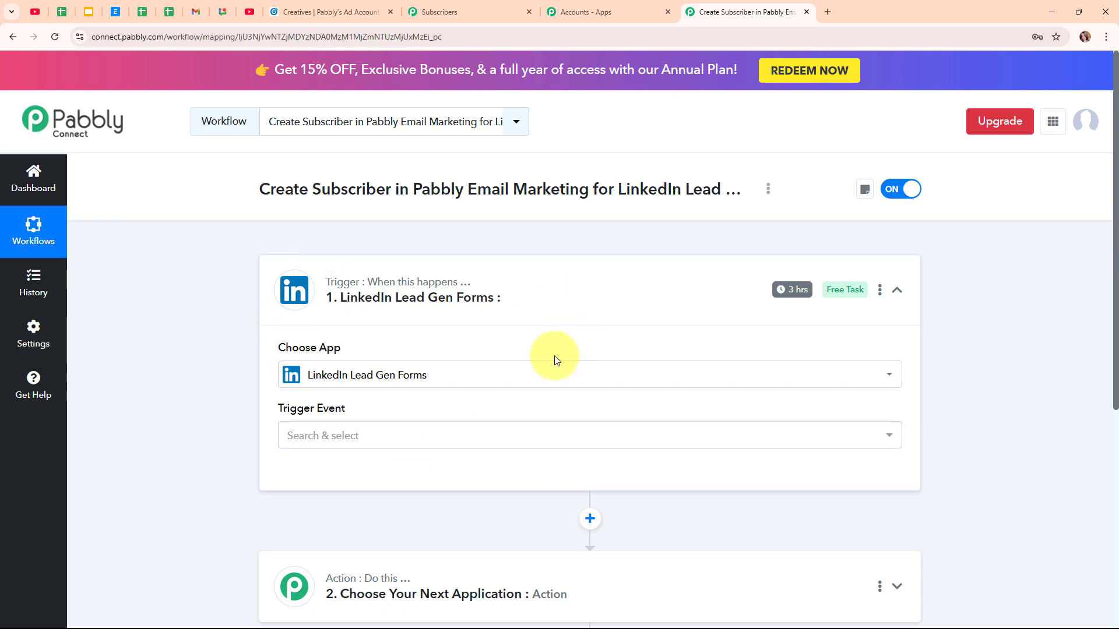
{"action": "left_click", "coordinate": [411, 438]}
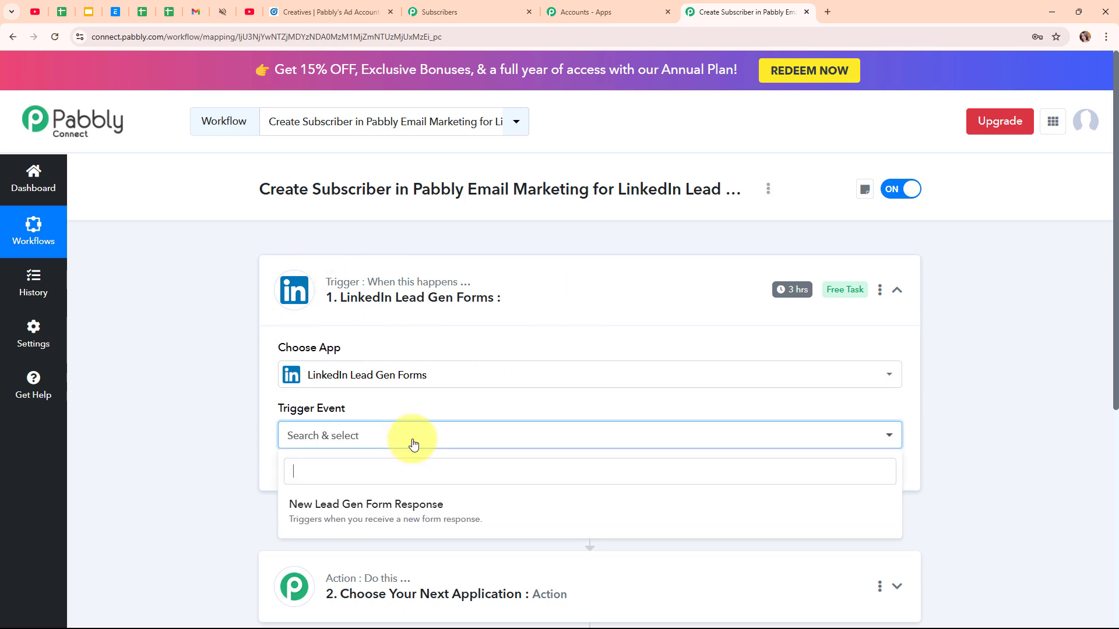
{"action": "left_click", "coordinate": [412, 528]}
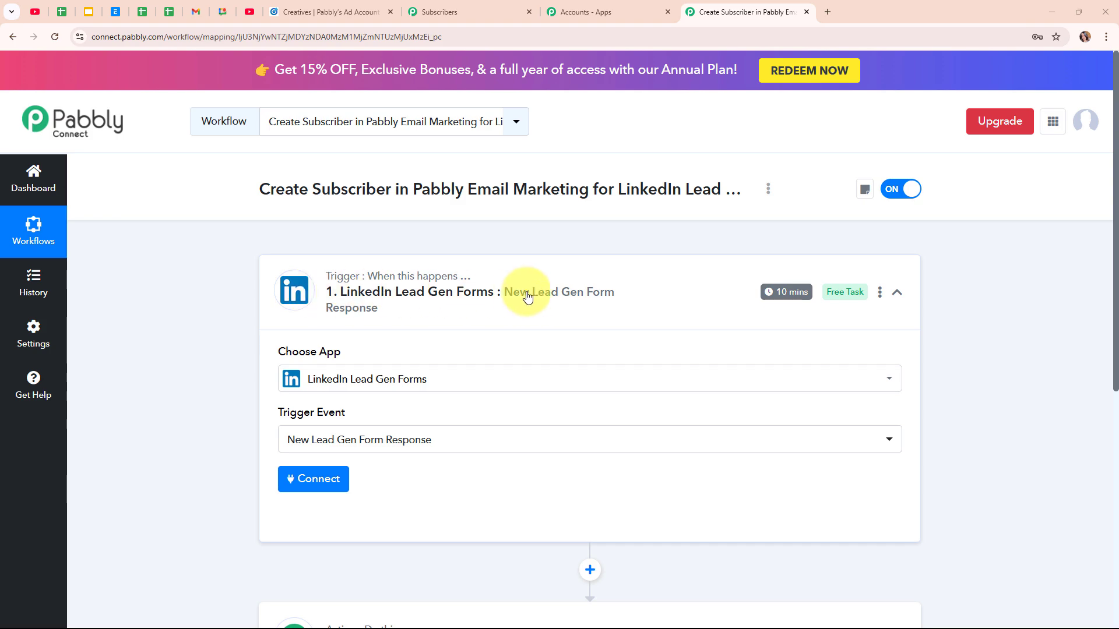
Step: Add a new LinkedIn Lead Gen Forms connection and sign in to LinkedIn to authorise it
{"action": "left_click", "coordinate": [305, 494]}
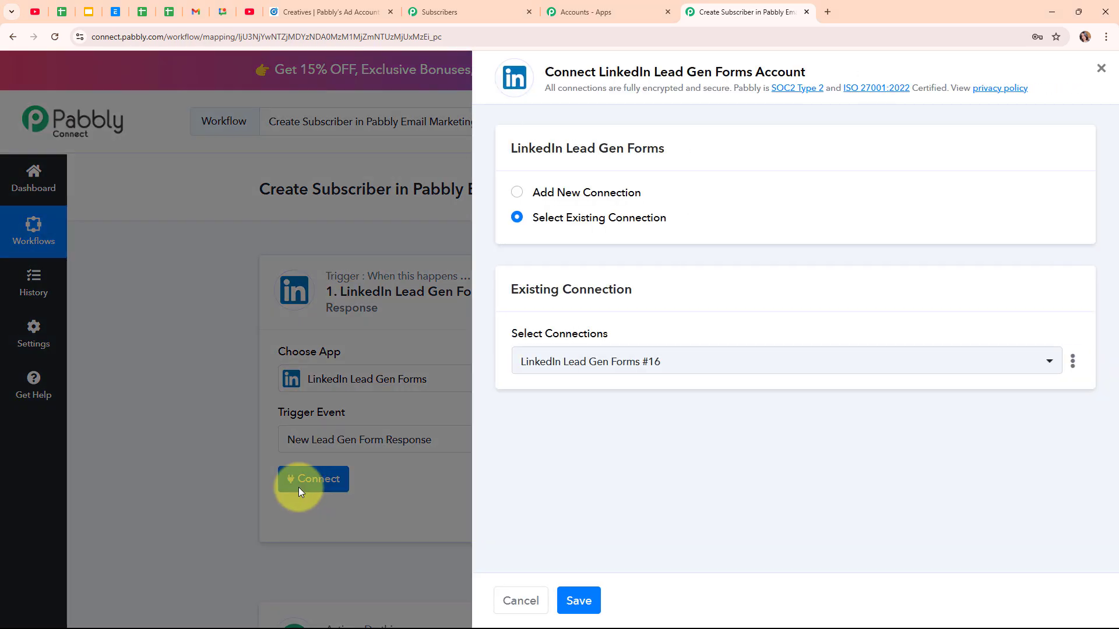
{"action": "left_click", "coordinate": [516, 194]}
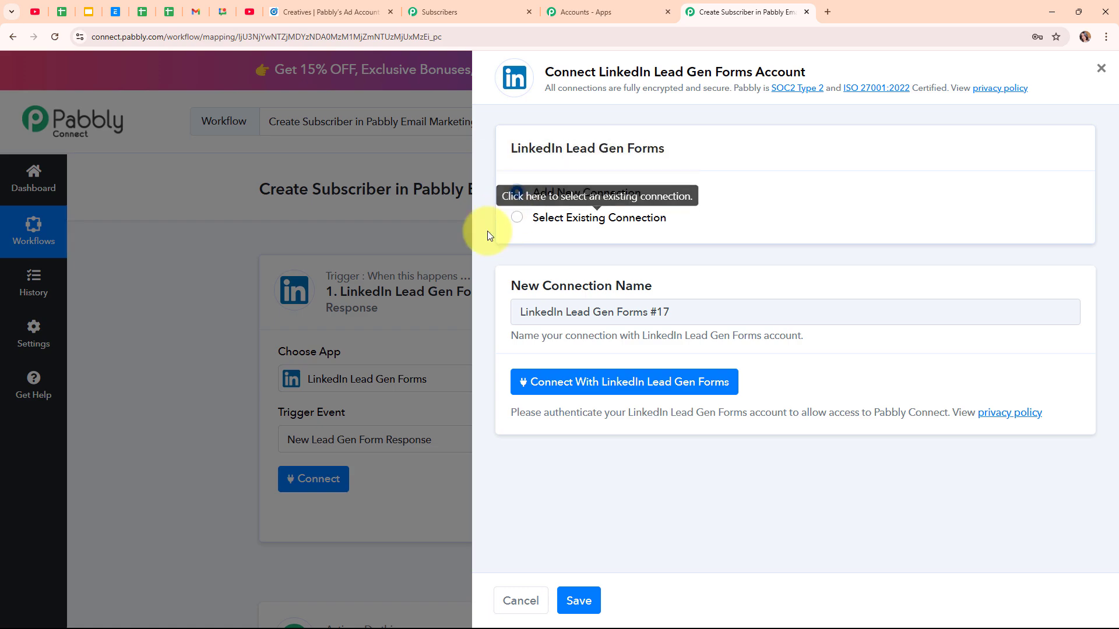
{"action": "left_click", "coordinate": [663, 382]}
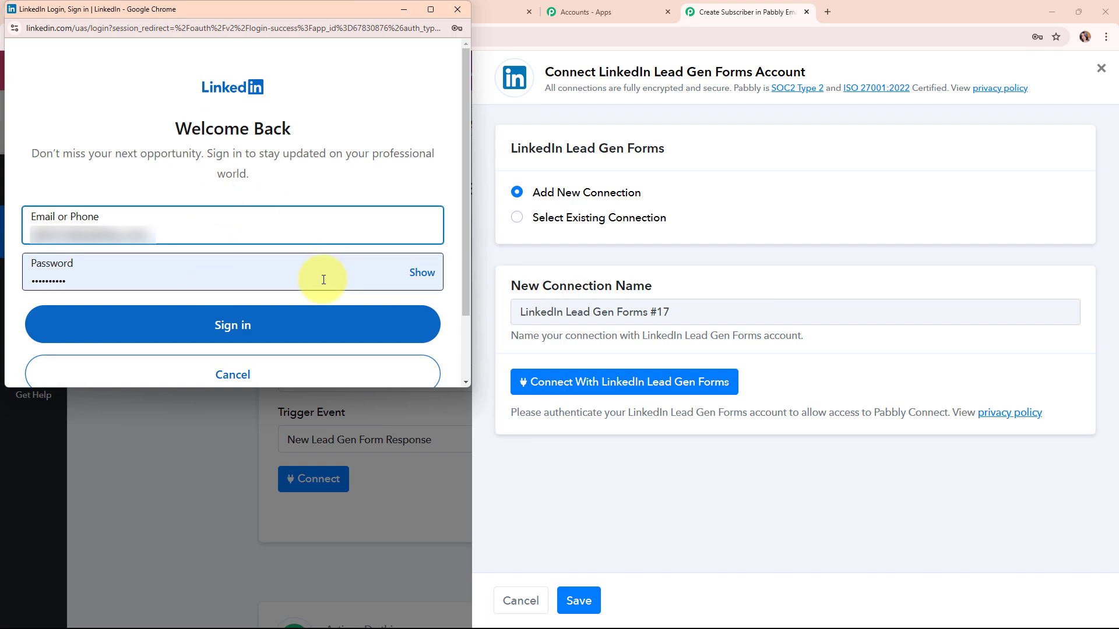
{"action": "left_click", "coordinate": [355, 336]}
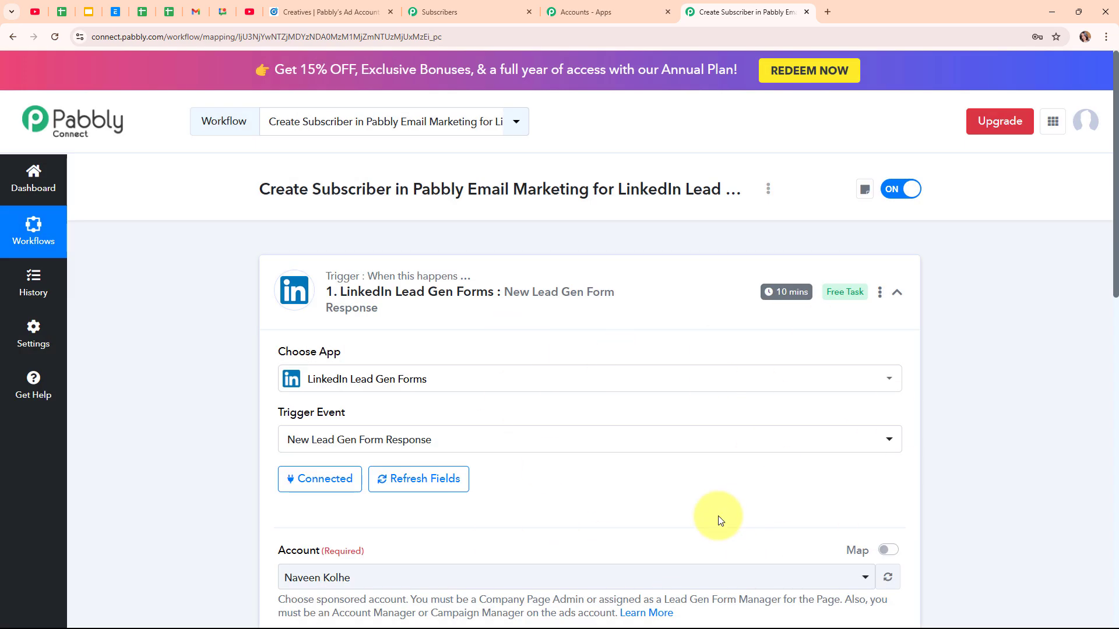
Step: Peek at the LinkedIn Campaign Manager ads page, then come back to the workflow setup
{"action": "scroll", "coordinate": [721, 521], "scroll_direction": "down", "scroll_amount": 4}
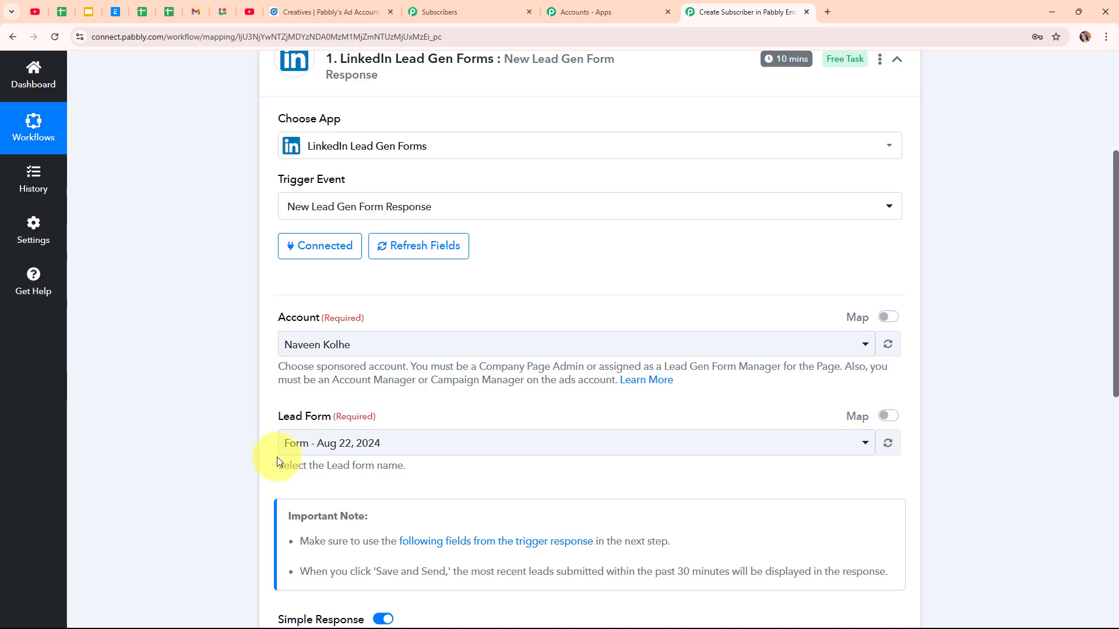
{"action": "left_click", "coordinate": [343, 7]}
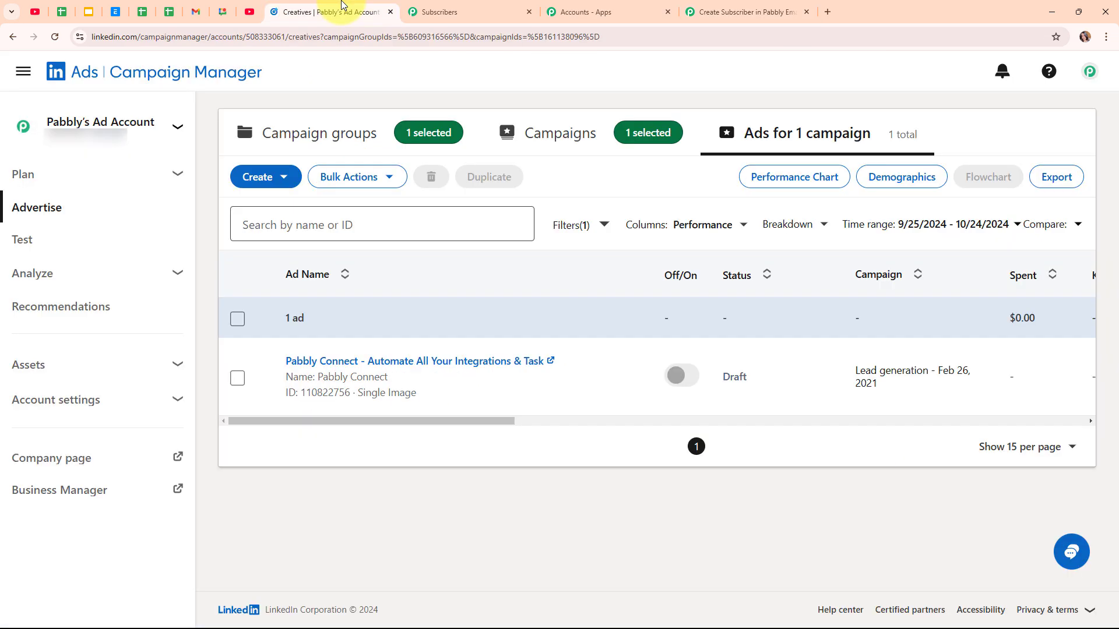
{"action": "mouse_move", "coordinate": [53, 136]}
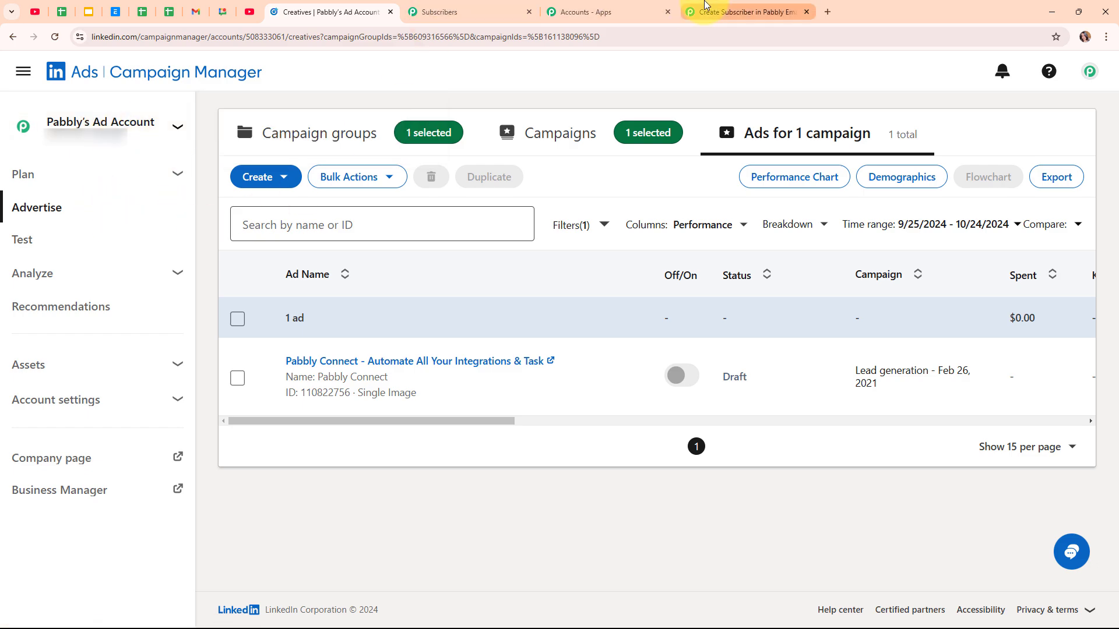
{"action": "left_click", "coordinate": [745, 11]}
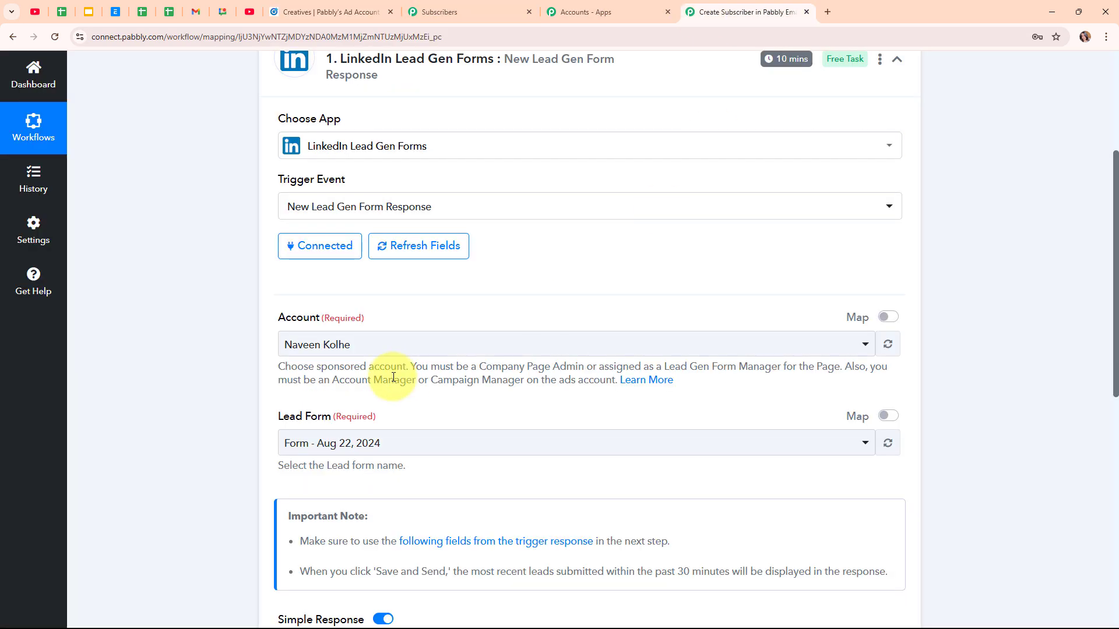
Step: Set the trigger account to Pabbly's Ad Account with Lead Form, then return to Campaign Manager
{"action": "left_click", "coordinate": [594, 344]}
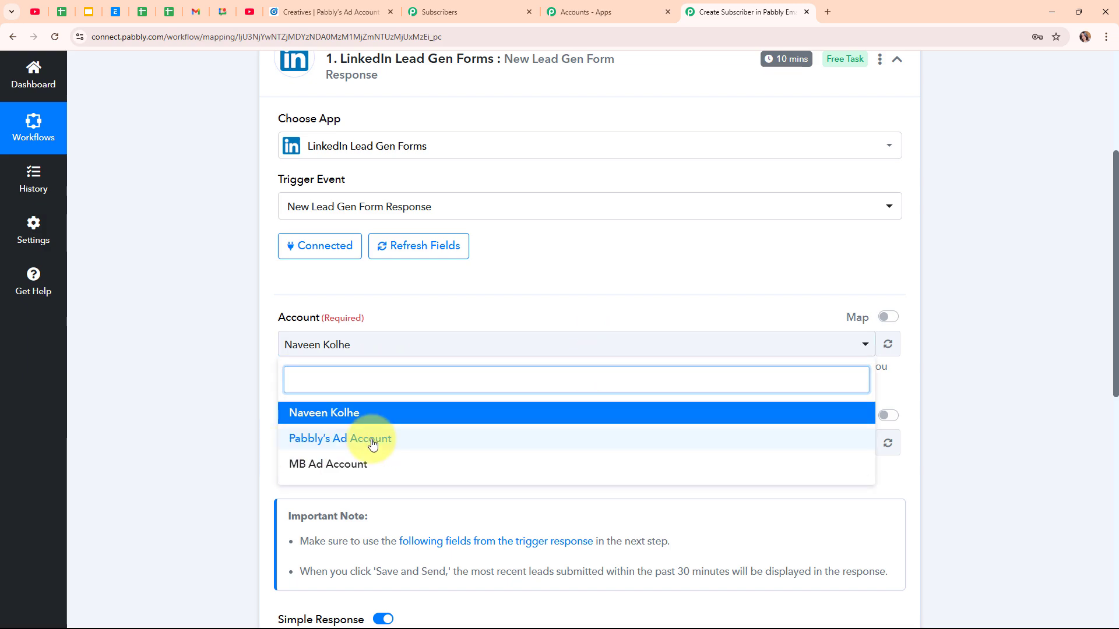
{"action": "left_click", "coordinate": [374, 440]}
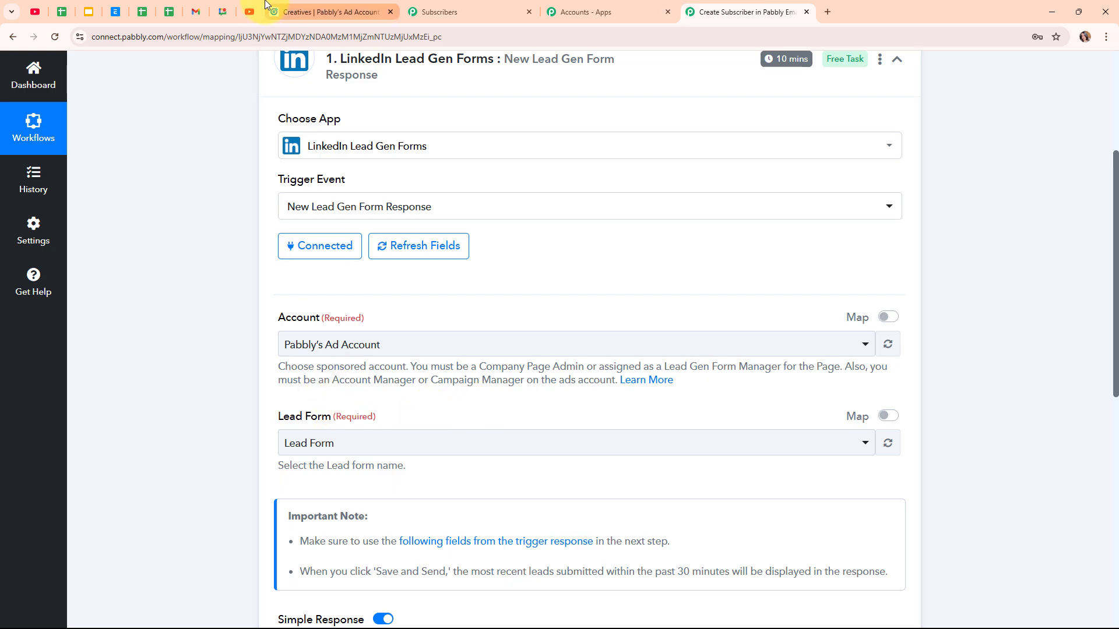
{"action": "left_click", "coordinate": [323, 11]}
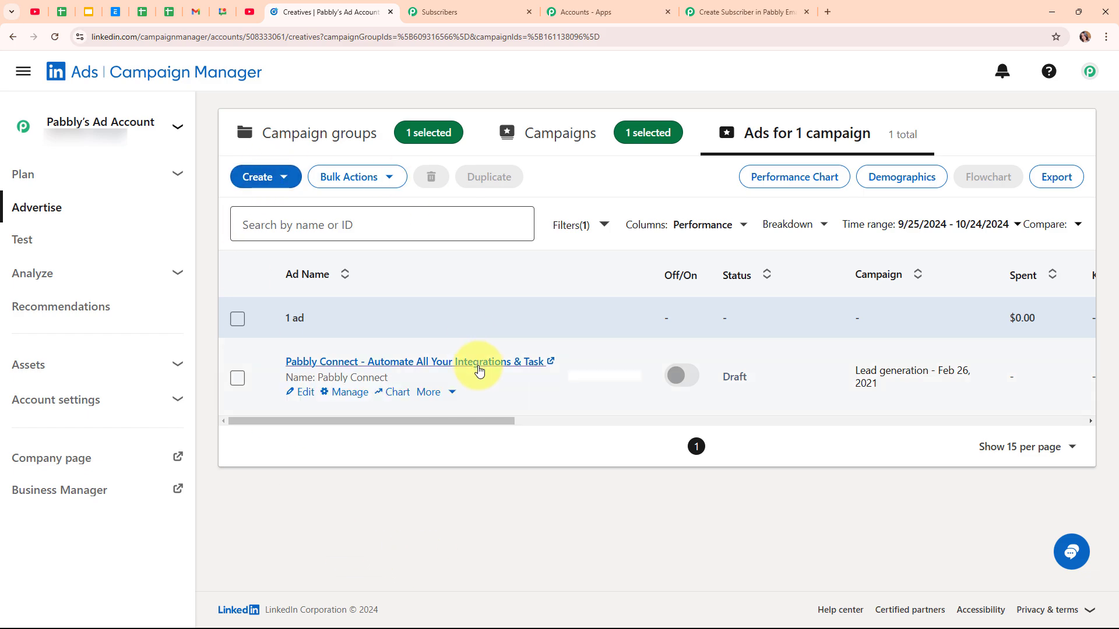
Step: Preview the sponsored Pabbly Connect ad and open its Apply Now lead form
{"action": "left_click", "coordinate": [441, 360]}
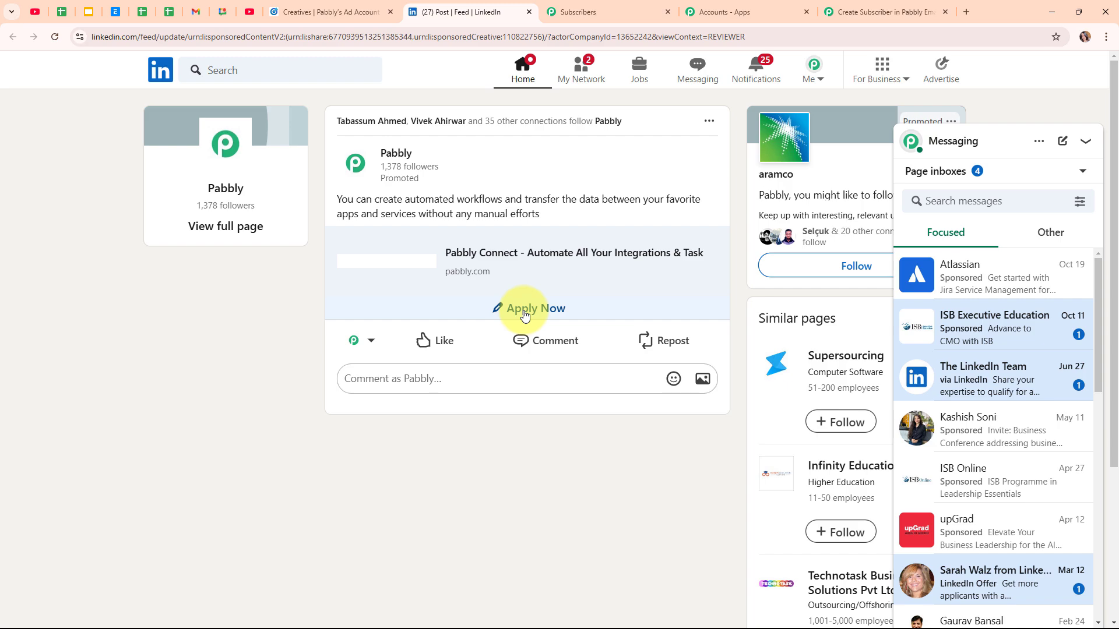
{"action": "left_click", "coordinate": [525, 315]}
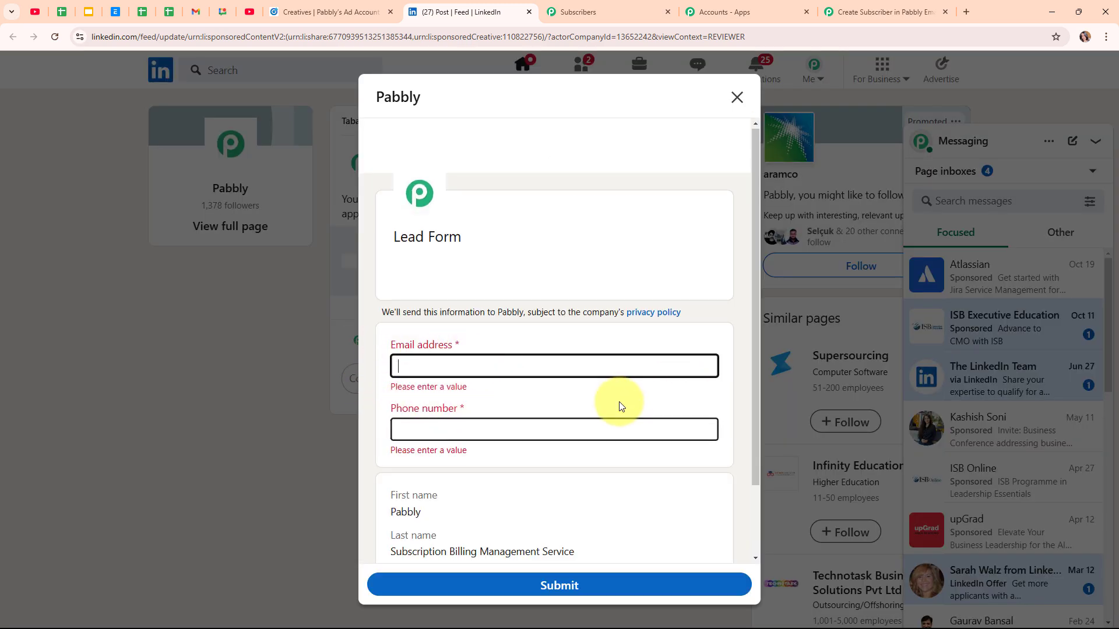
{"action": "scroll", "coordinate": [524, 408], "scroll_direction": "down", "scroll_amount": 2}
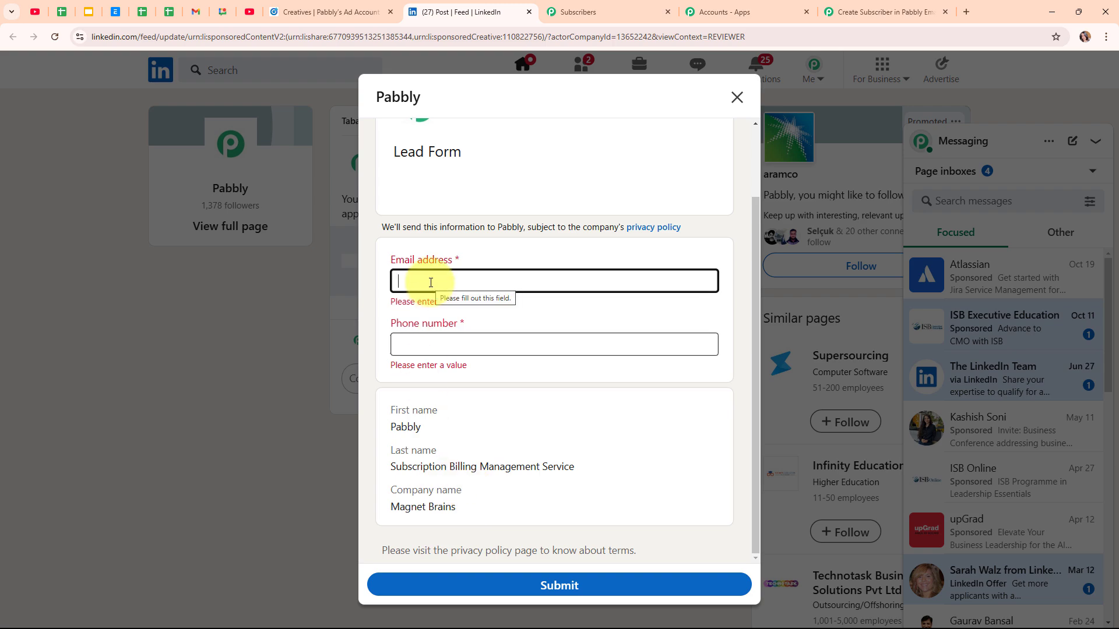
Step: Submit a test lead with an email address and phone number, then return to Pabbly
{"action": "type", "text": "la"}
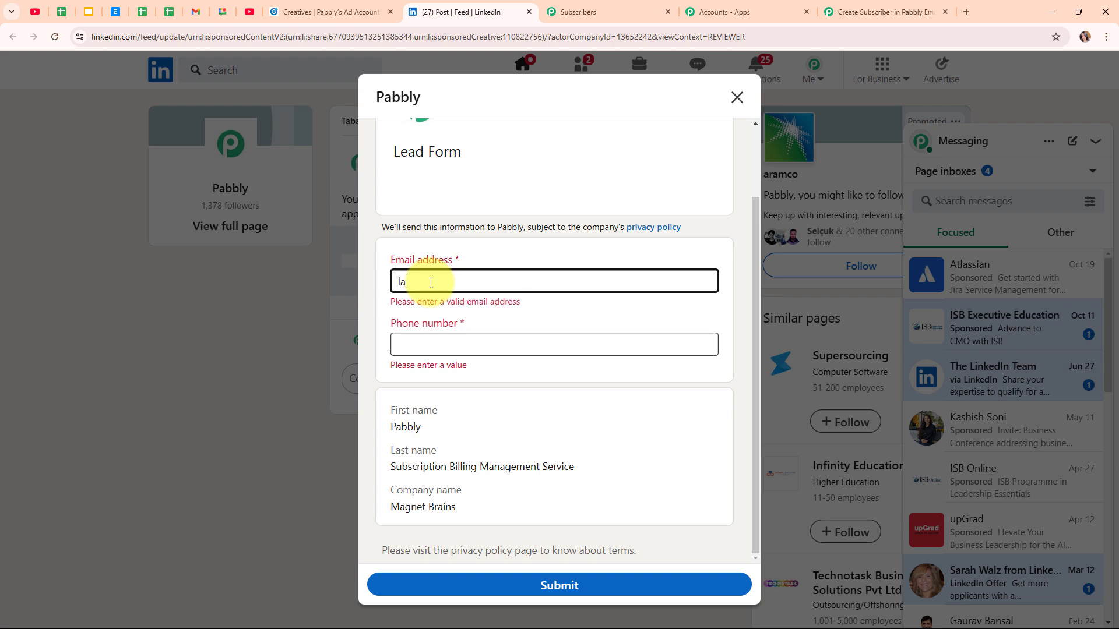
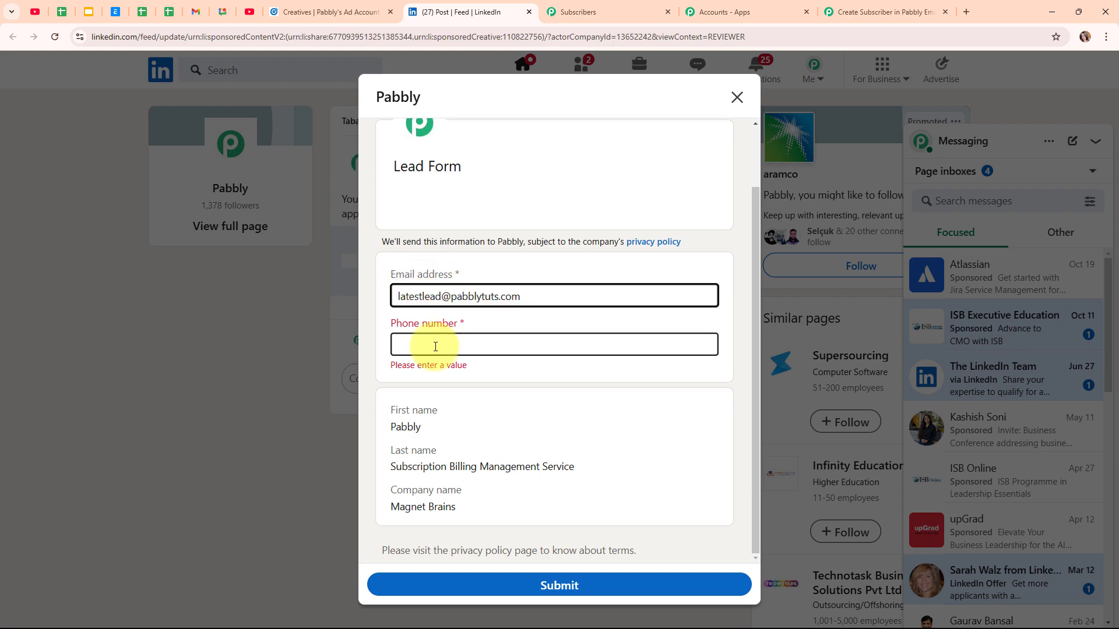
{"action": "left_click", "coordinate": [435, 345]}
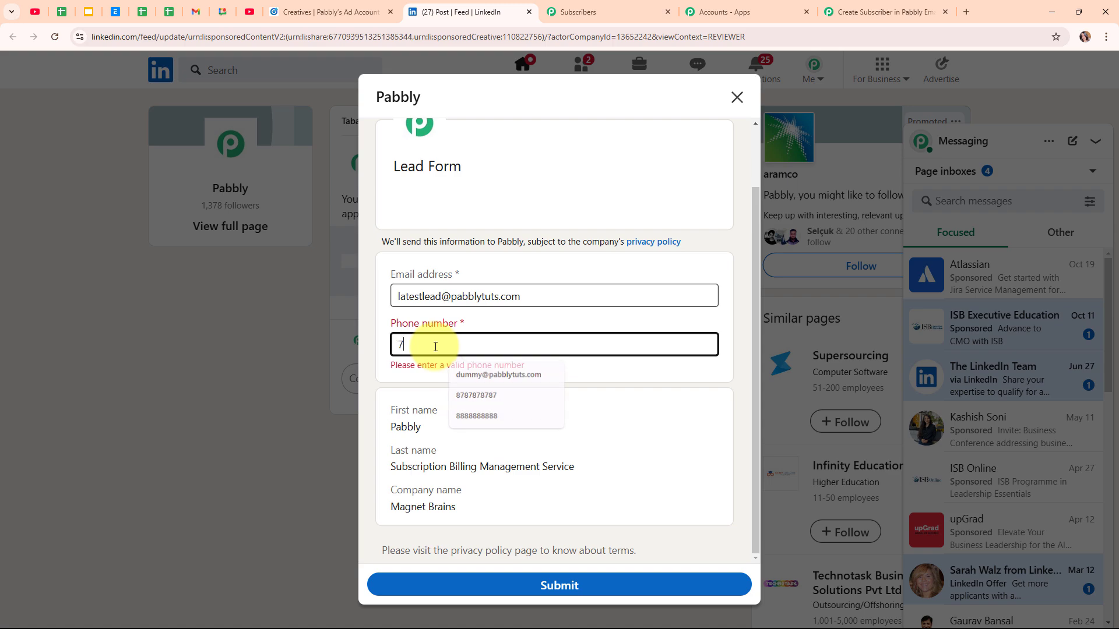
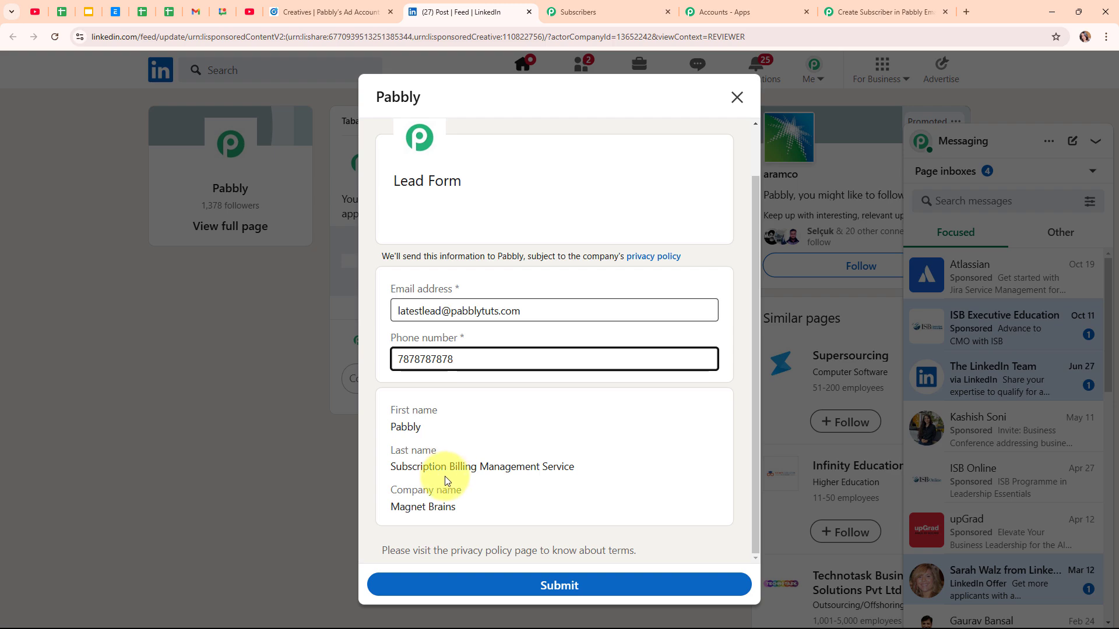
{"action": "left_click", "coordinate": [568, 586]}
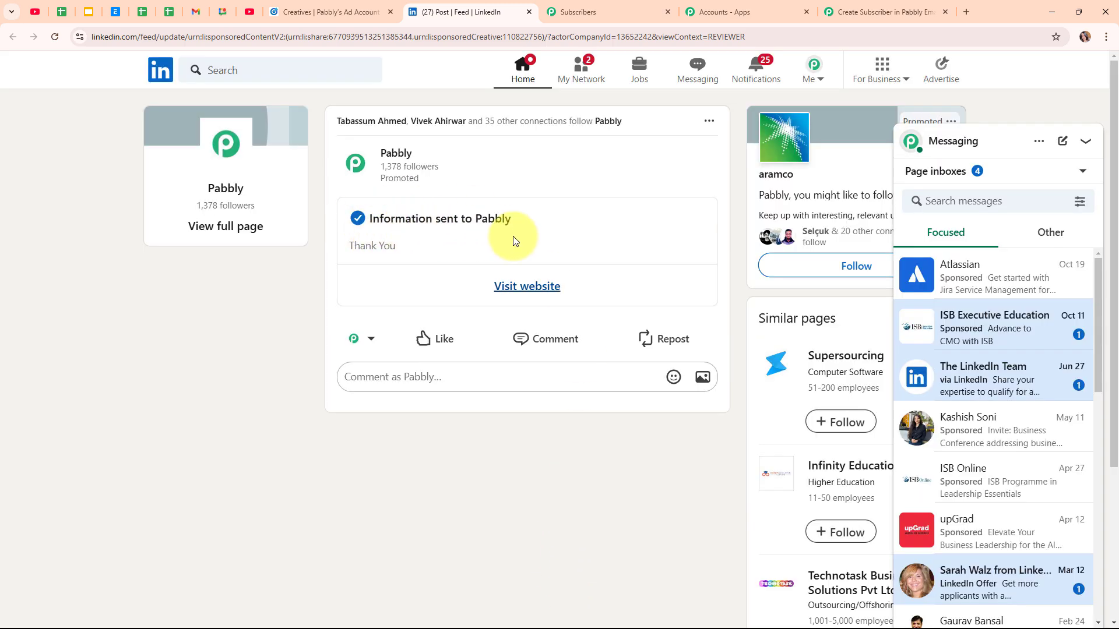
{"action": "left_click", "coordinate": [862, 7]}
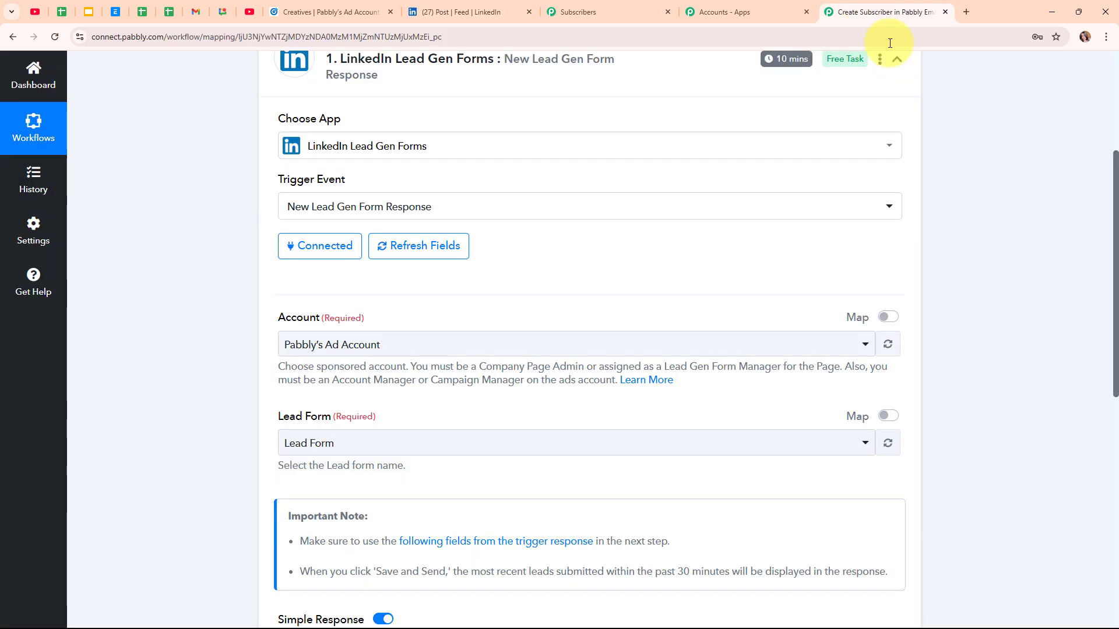
Step: Save the trigger and send a test request to fetch the LinkedIn lead
{"action": "scroll", "coordinate": [569, 457], "scroll_direction": "down", "scroll_amount": 4}
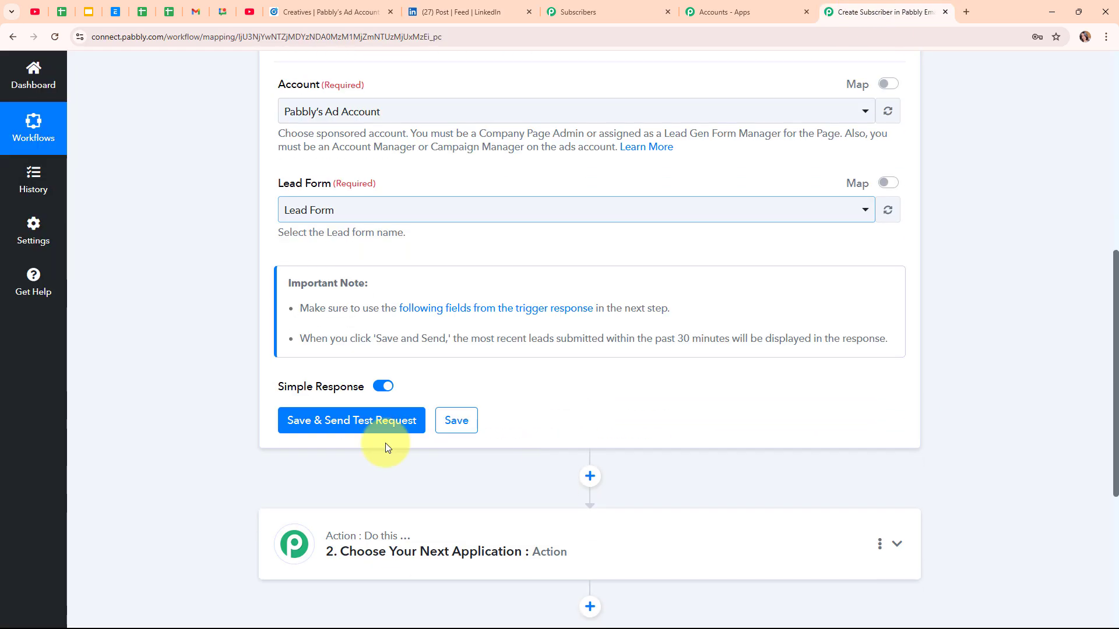
{"action": "left_click", "coordinate": [315, 432]}
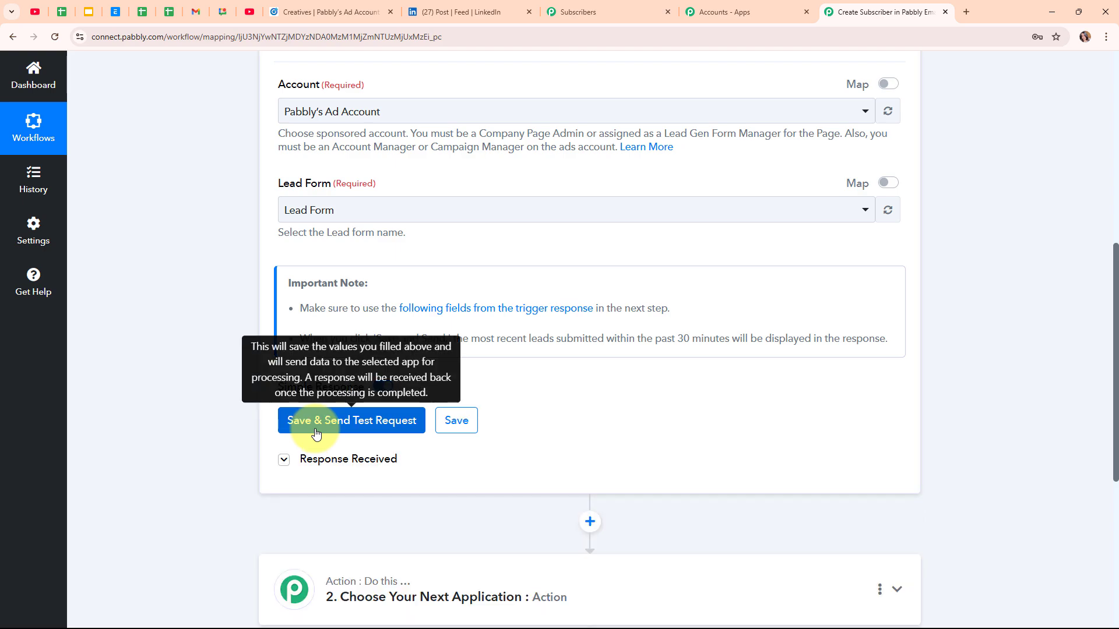
{"action": "scroll", "coordinate": [694, 482], "scroll_direction": "down", "scroll_amount": 5}
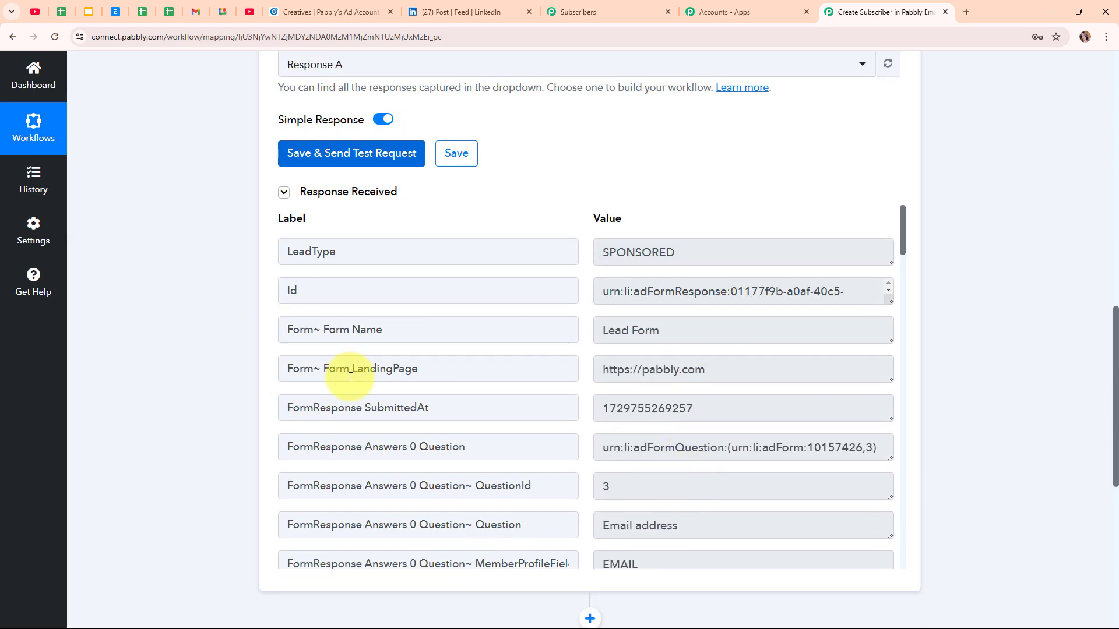
{"action": "scroll", "coordinate": [739, 375], "scroll_direction": "down", "scroll_amount": 3}
{"action": "scroll", "coordinate": [738, 379], "scroll_direction": "down", "scroll_amount": 1}
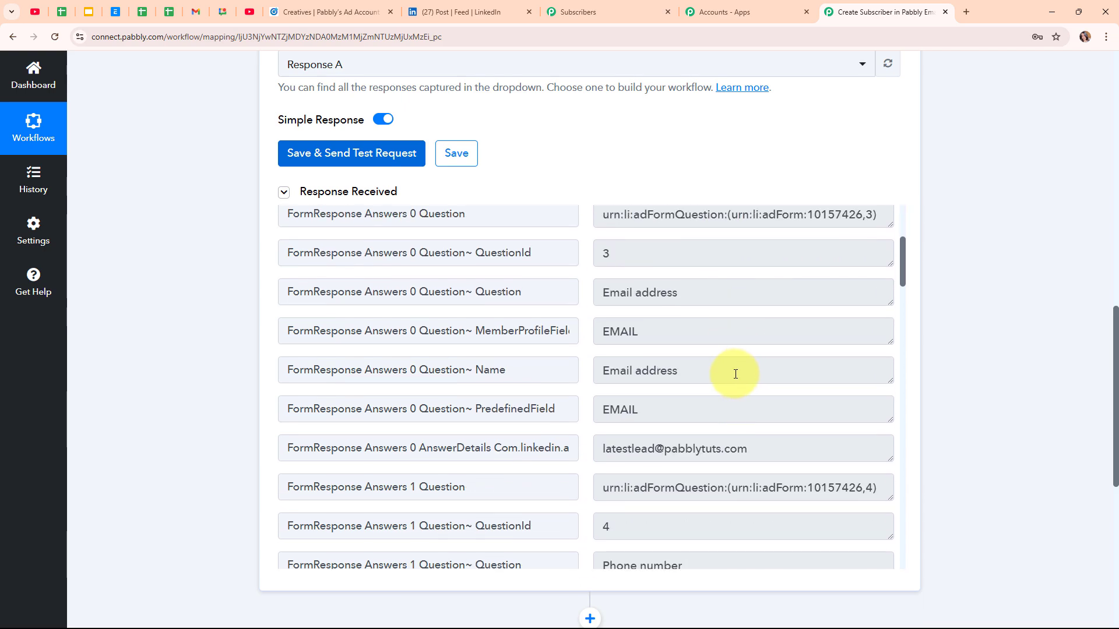
{"action": "scroll", "coordinate": [735, 374], "scroll_direction": "down", "scroll_amount": 1}
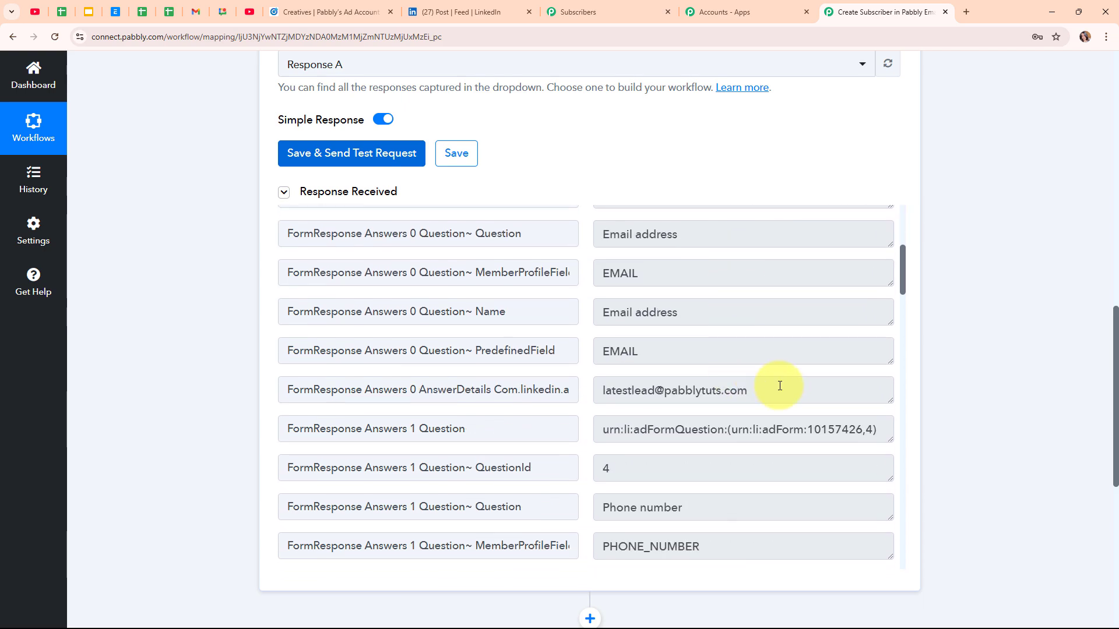
Step: Check the captured email, phone, first name Pabbly, last name and company Magnet Brains in the response
{"action": "left_click_drag", "start_coordinate": [780, 386], "coordinate": [586, 398]}
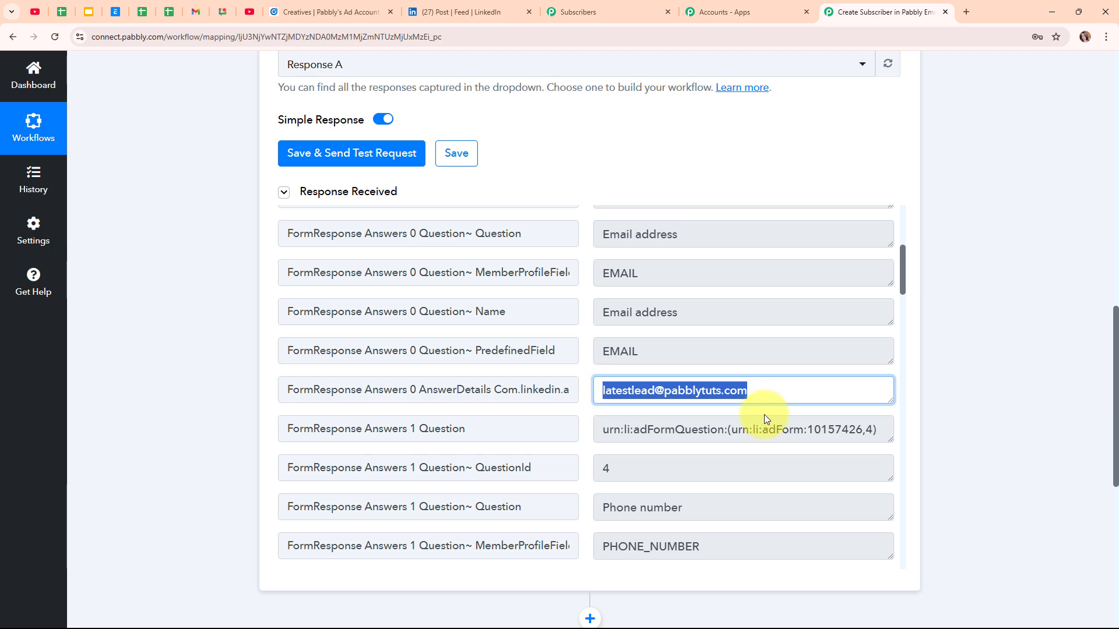
{"action": "scroll", "coordinate": [764, 414], "scroll_direction": "down", "scroll_amount": 5}
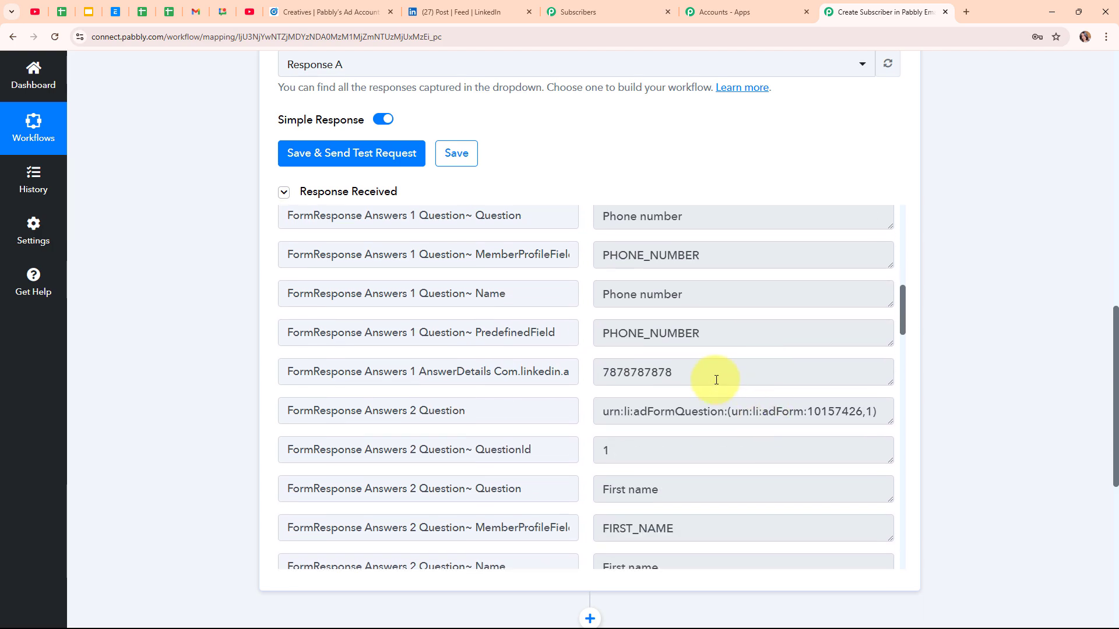
{"action": "double_click", "coordinate": [716, 380]}
{"action": "scroll", "coordinate": [783, 427], "scroll_direction": "down", "scroll_amount": 4}
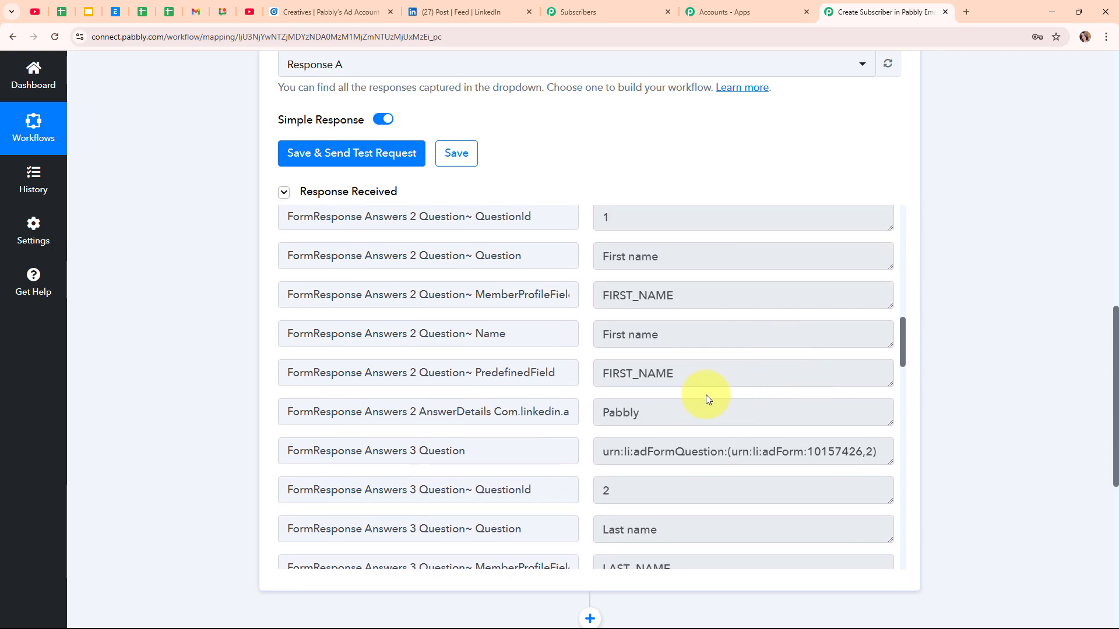
{"action": "double_click", "coordinate": [676, 410]}
{"action": "scroll", "coordinate": [664, 412], "scroll_direction": "down", "scroll_amount": 7}
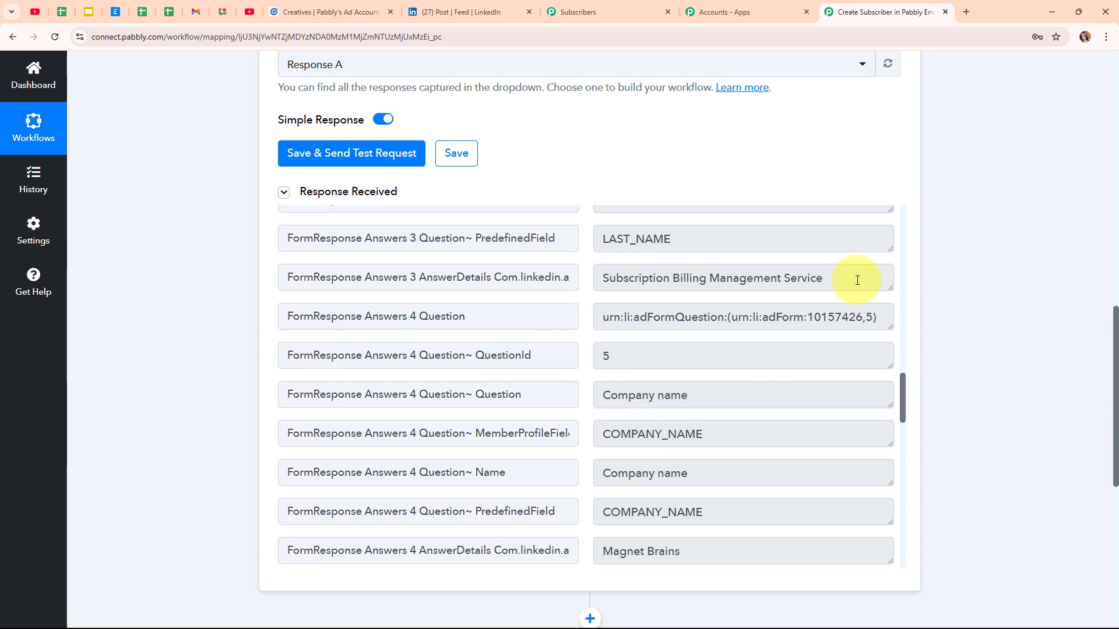
{"action": "left_click_drag", "start_coordinate": [857, 280], "coordinate": [600, 282]}
{"action": "scroll", "coordinate": [742, 411], "scroll_direction": "down", "scroll_amount": 2}
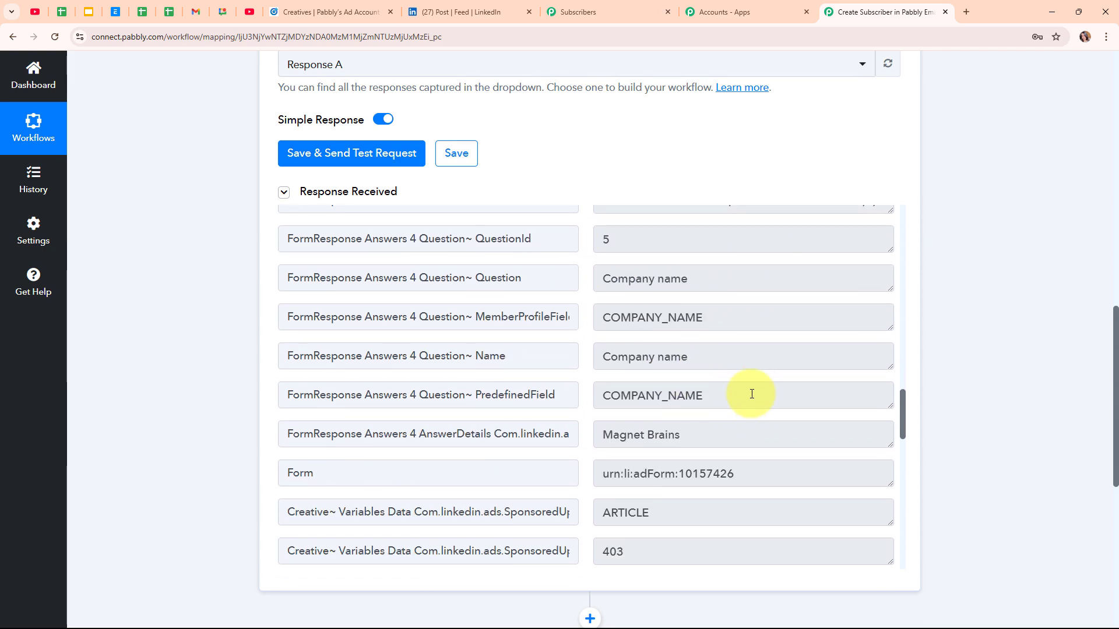
{"action": "double_click", "coordinate": [741, 435]}
{"action": "scroll", "coordinate": [742, 442], "scroll_direction": "down", "scroll_amount": 3}
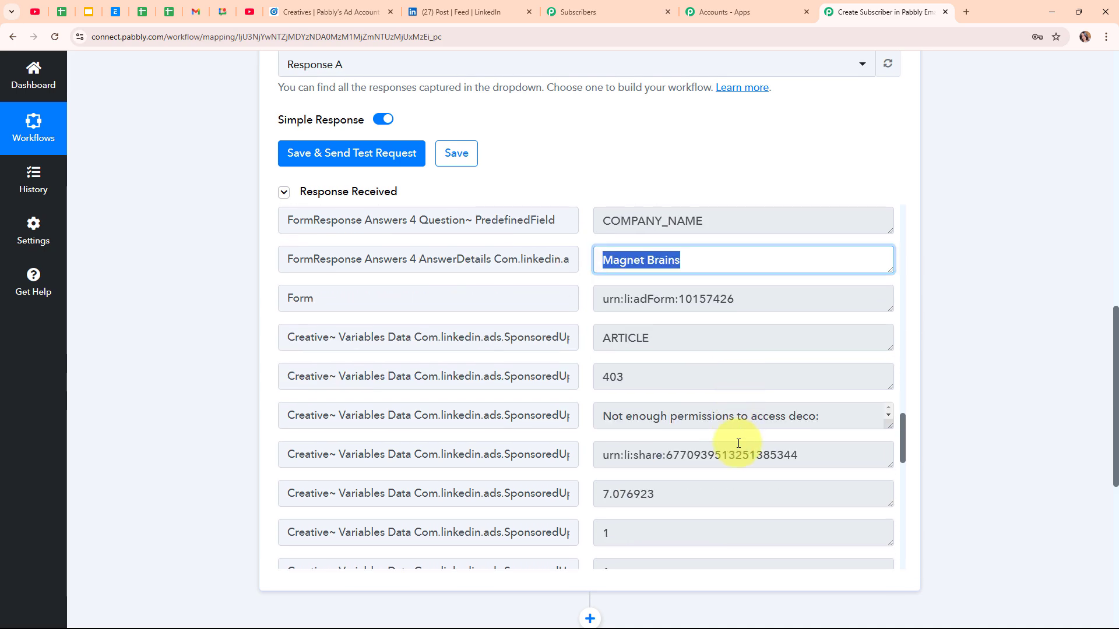
{"action": "scroll", "coordinate": [738, 443], "scroll_direction": "down", "scroll_amount": 7}
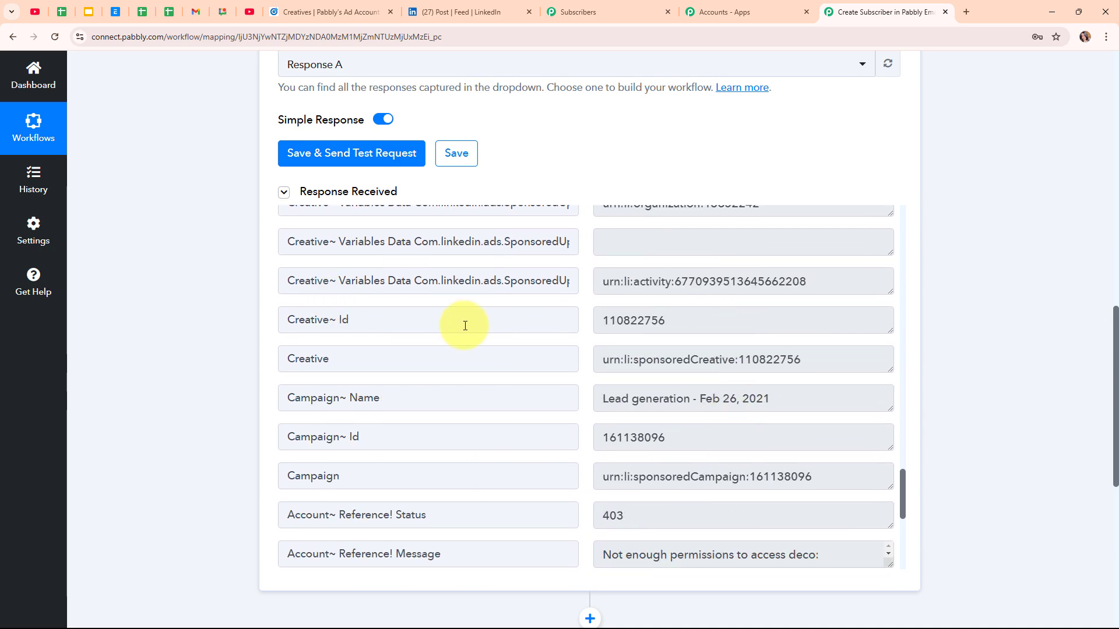
{"action": "scroll", "coordinate": [920, 213], "scroll_direction": "up", "scroll_amount": 10}
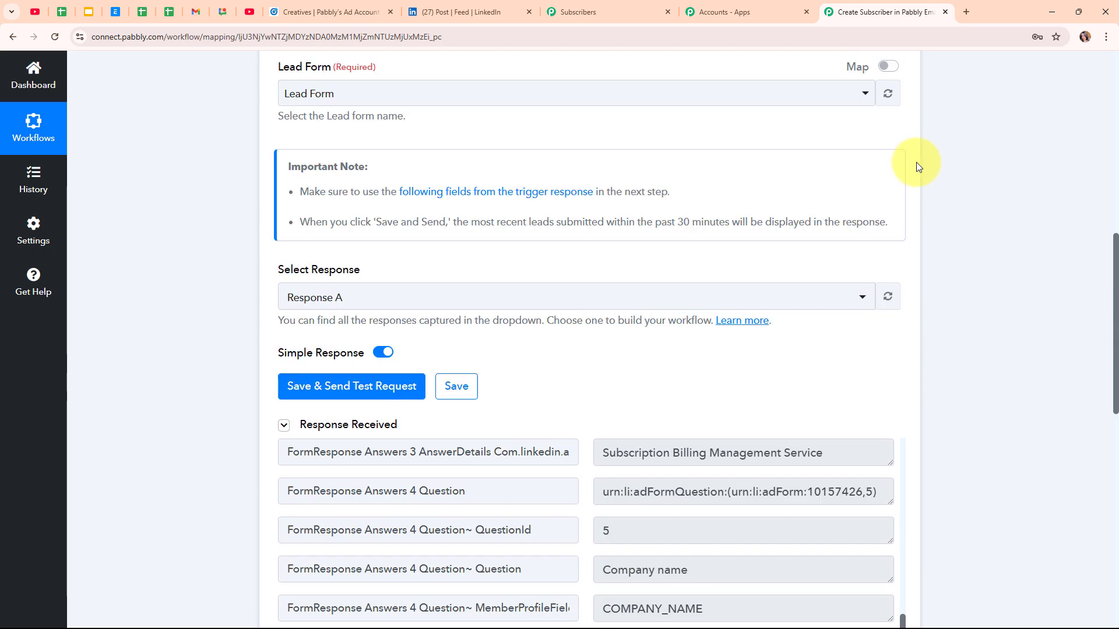
{"action": "scroll", "coordinate": [916, 162], "scroll_direction": "up", "scroll_amount": 10}
Step: Collapse the LinkedIn trigger and choose Pabbly Email Marketing as the action step's app
{"action": "left_click", "coordinate": [896, 237]}
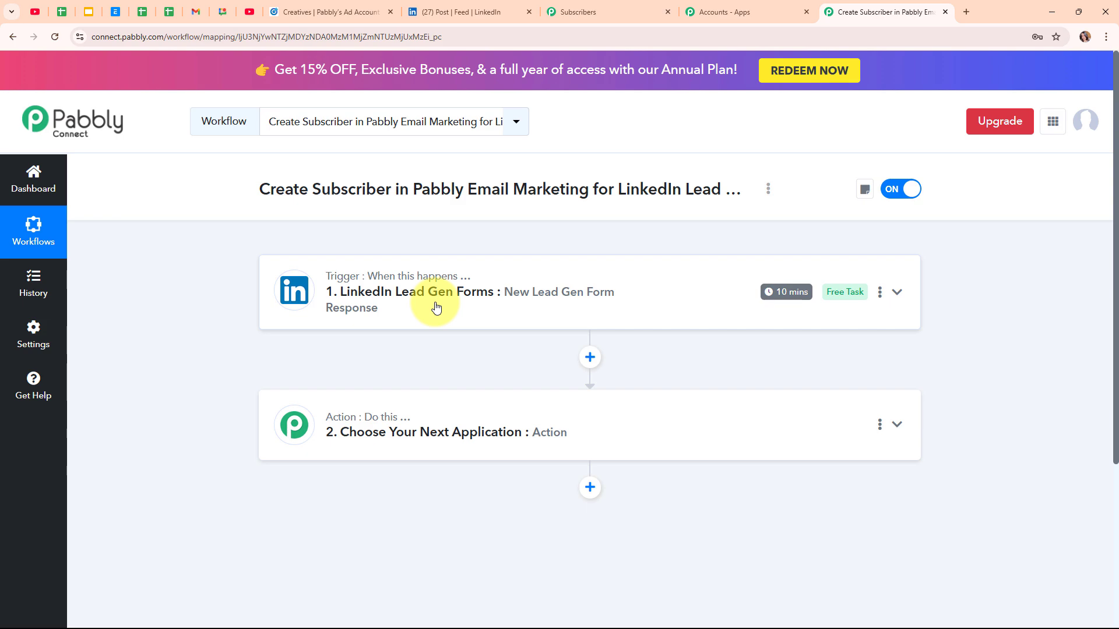
{"action": "left_click", "coordinate": [457, 429]}
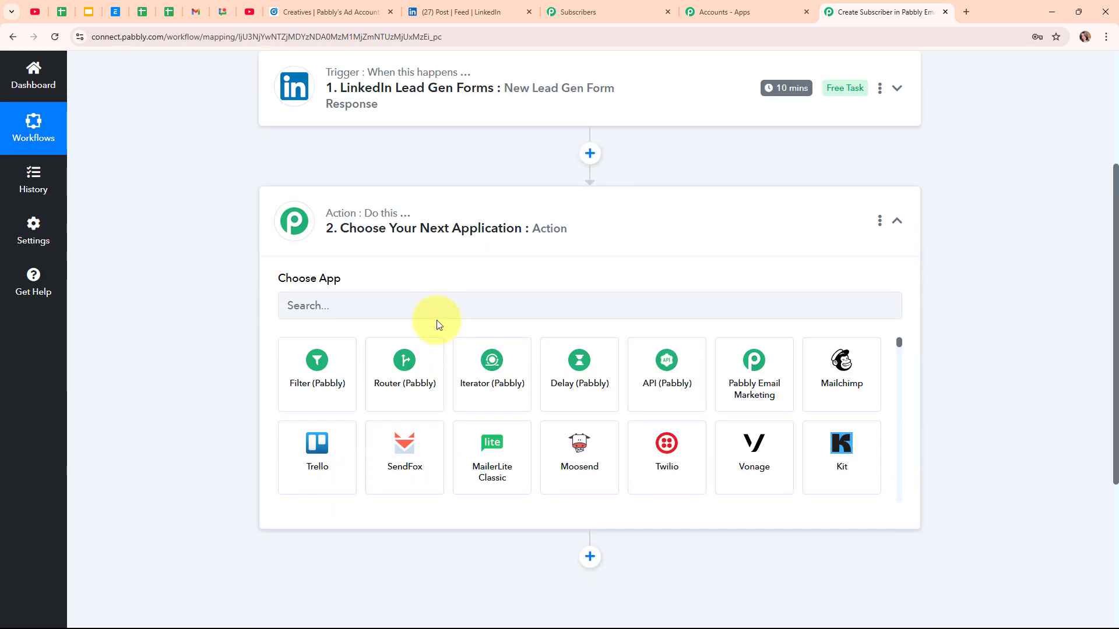
{"action": "left_click", "coordinate": [441, 308]}
{"action": "type", "text": "Pabb"}
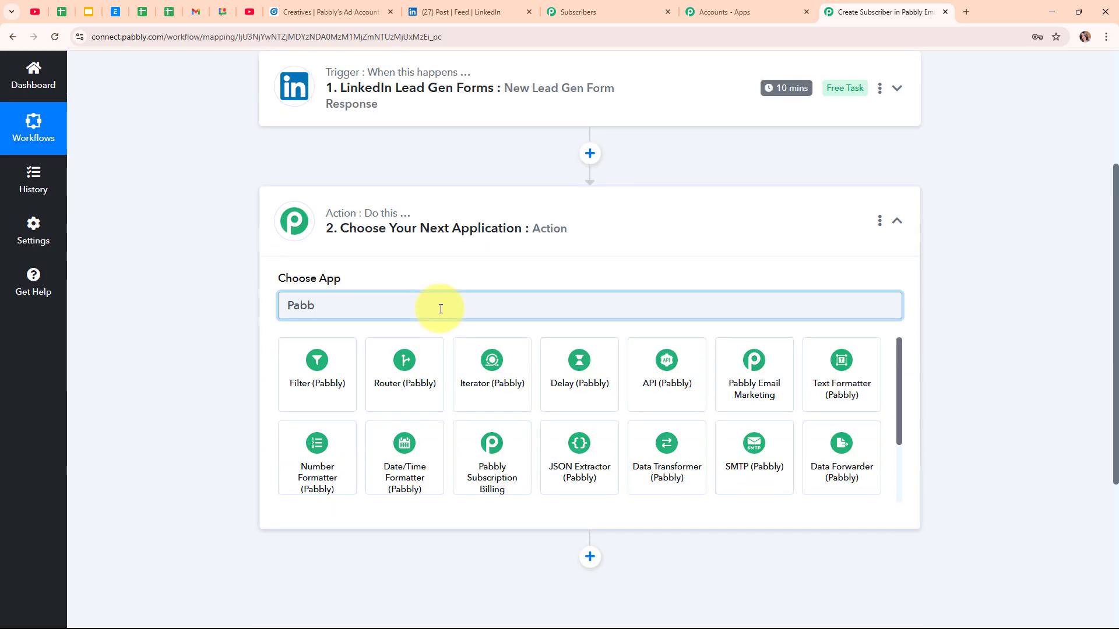
{"action": "left_click", "coordinate": [743, 345]}
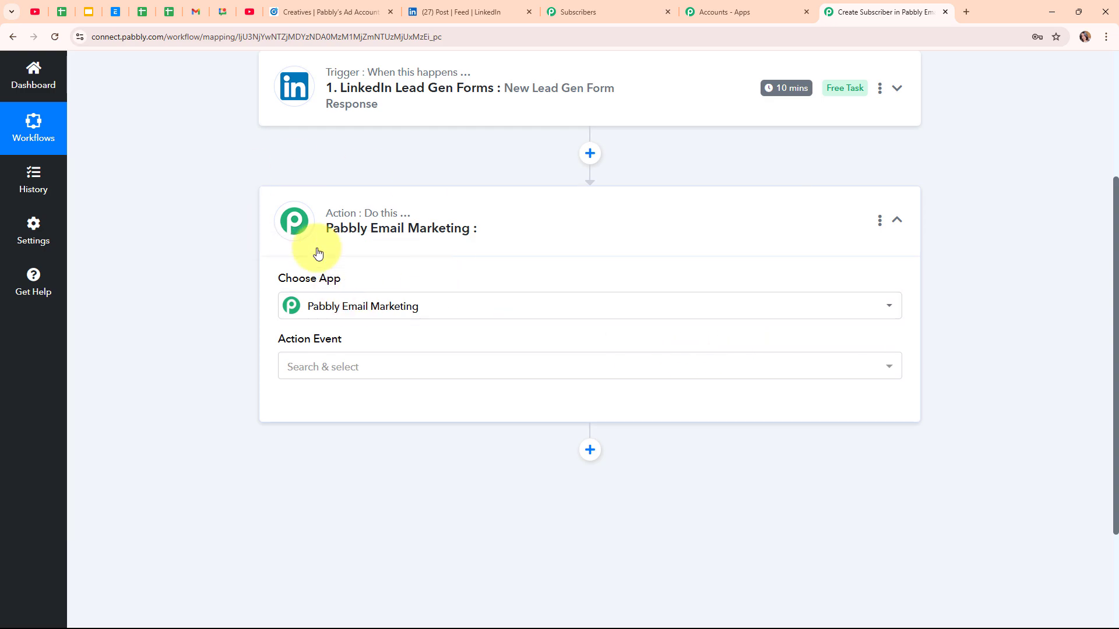
Step: Choose Add Subscribers as the action event and bring up the Pabbly Email Marketing connection dialog
{"action": "left_click", "coordinate": [429, 370]}
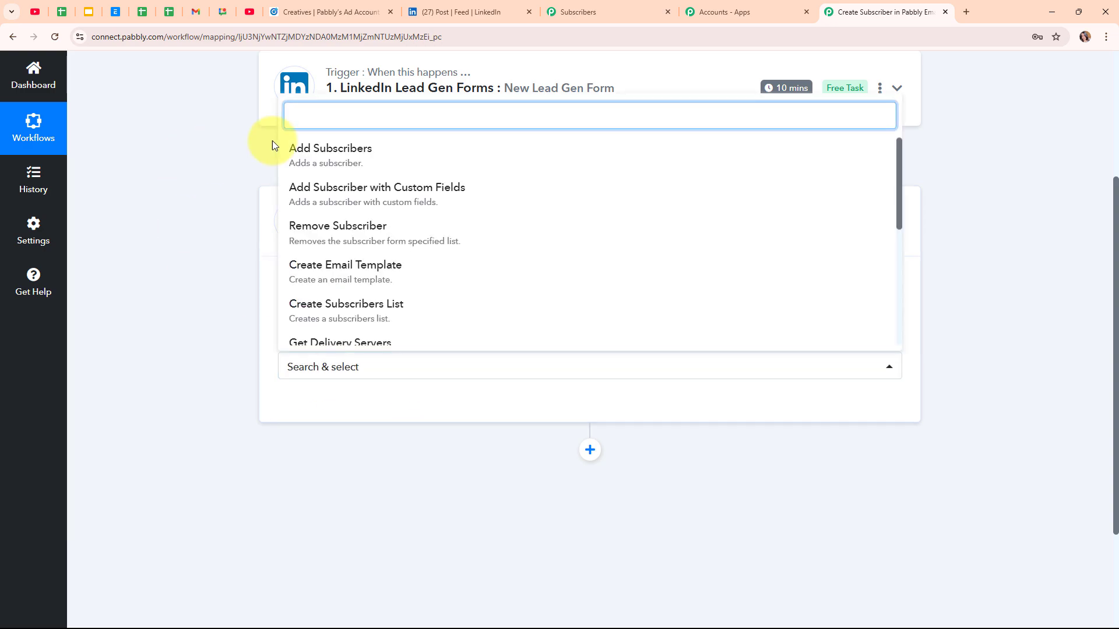
{"action": "left_click", "coordinate": [414, 173]}
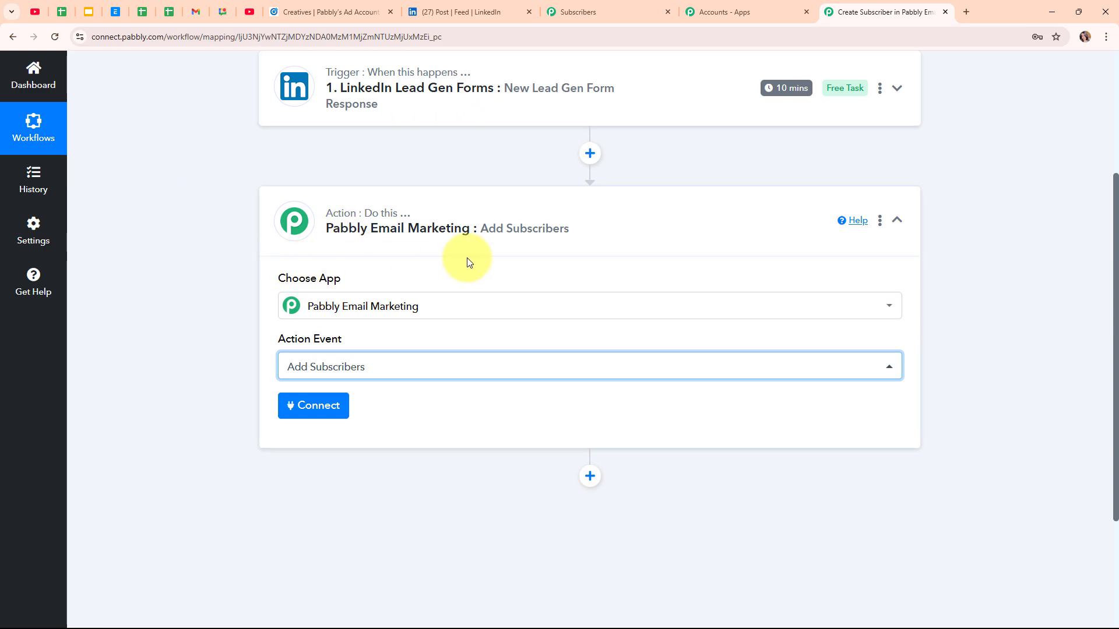
{"action": "left_click", "coordinate": [303, 410]}
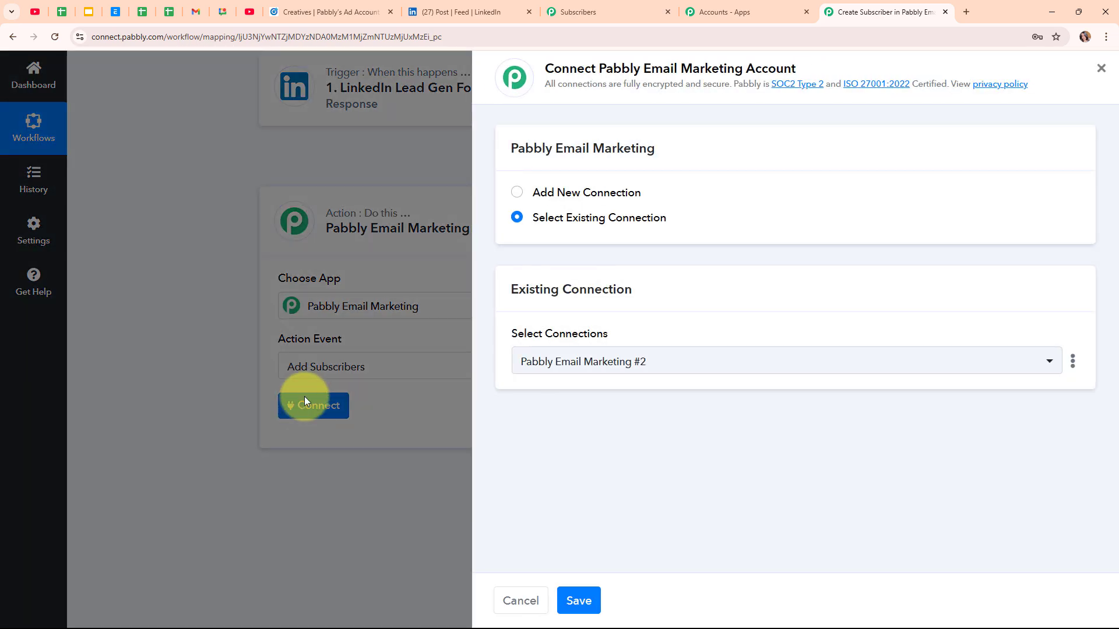
Step: Add a new connection by copying the bearer token from Developer API into Token and saving
{"action": "left_click", "coordinate": [520, 193]}
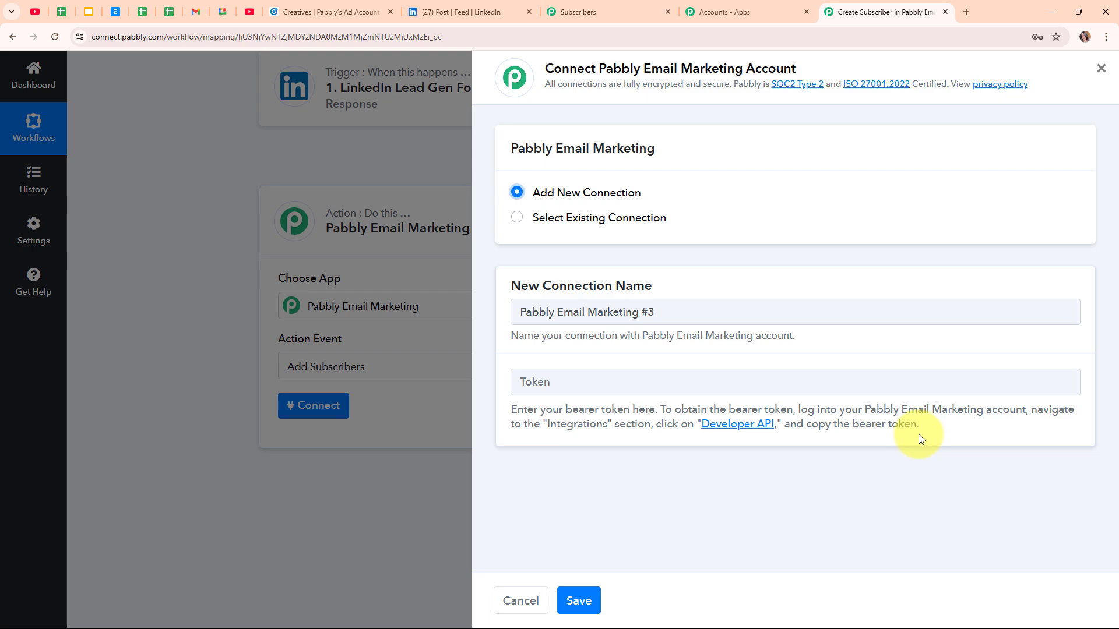
{"action": "left_click", "coordinate": [727, 434]}
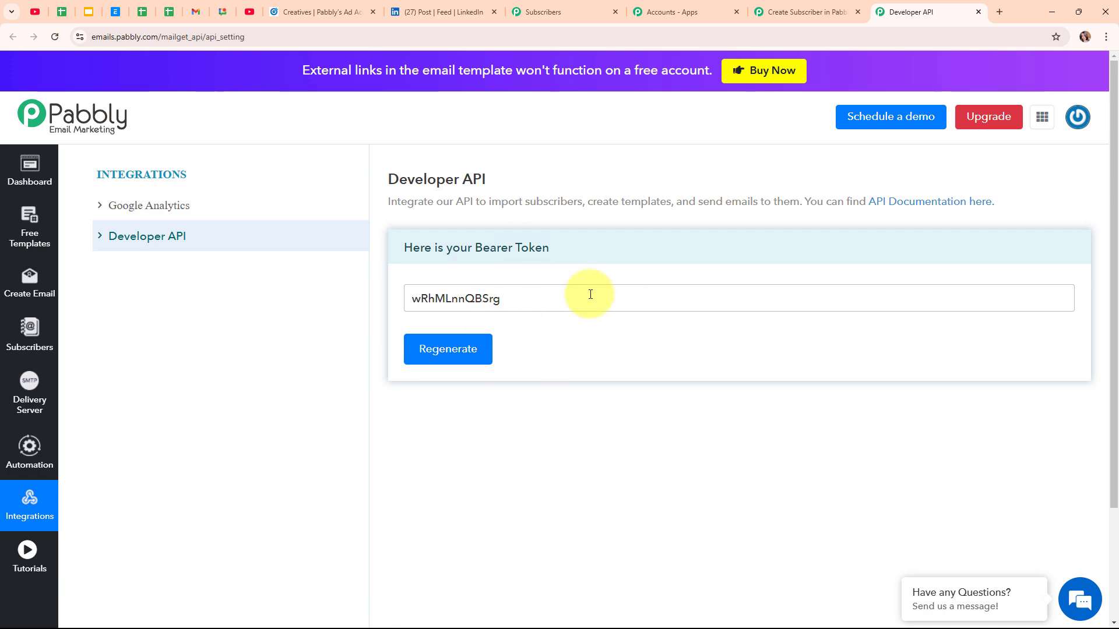
{"action": "left_click_drag", "start_coordinate": [523, 297], "coordinate": [385, 302]}
{"action": "key", "text": "ctrl+c"}
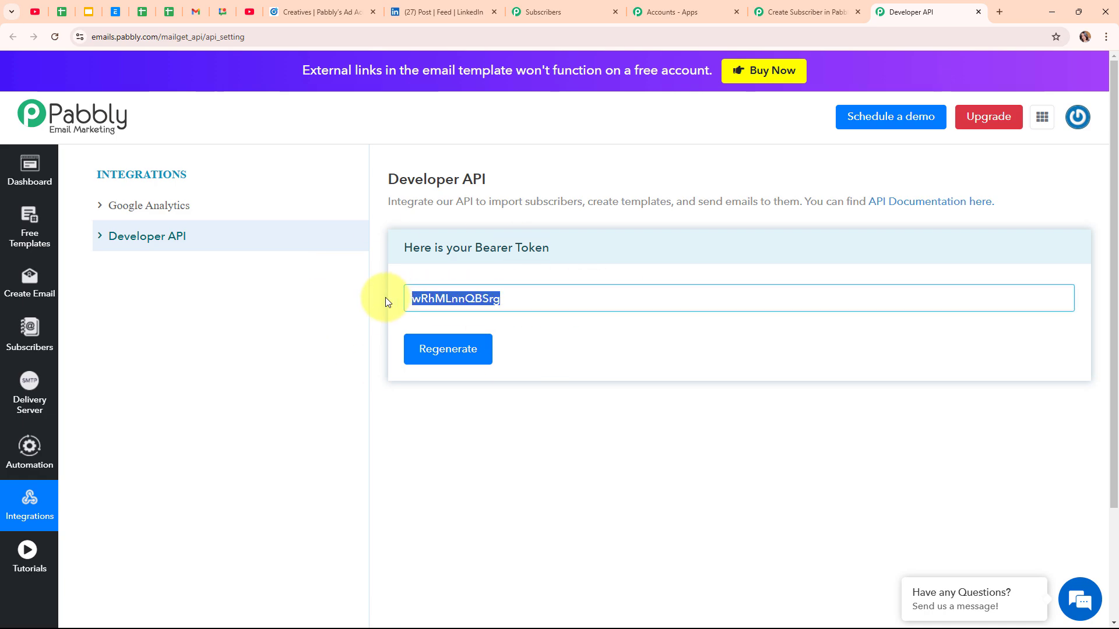
{"action": "left_click", "coordinate": [807, 8]}
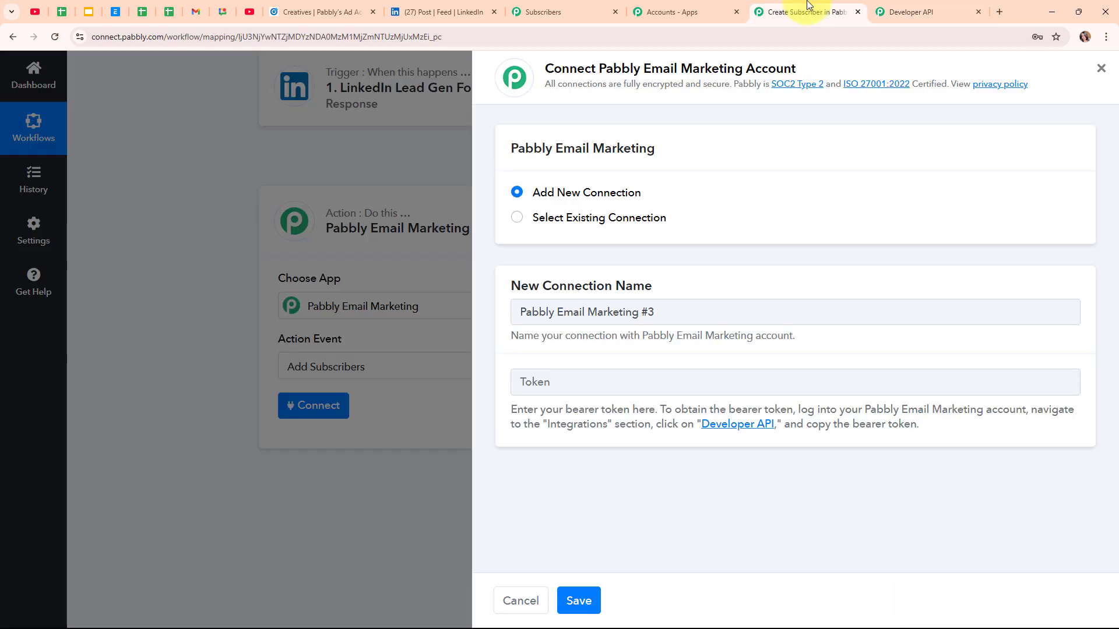
{"action": "left_click", "coordinate": [536, 382]}
{"action": "key", "text": "ctrl+v"}
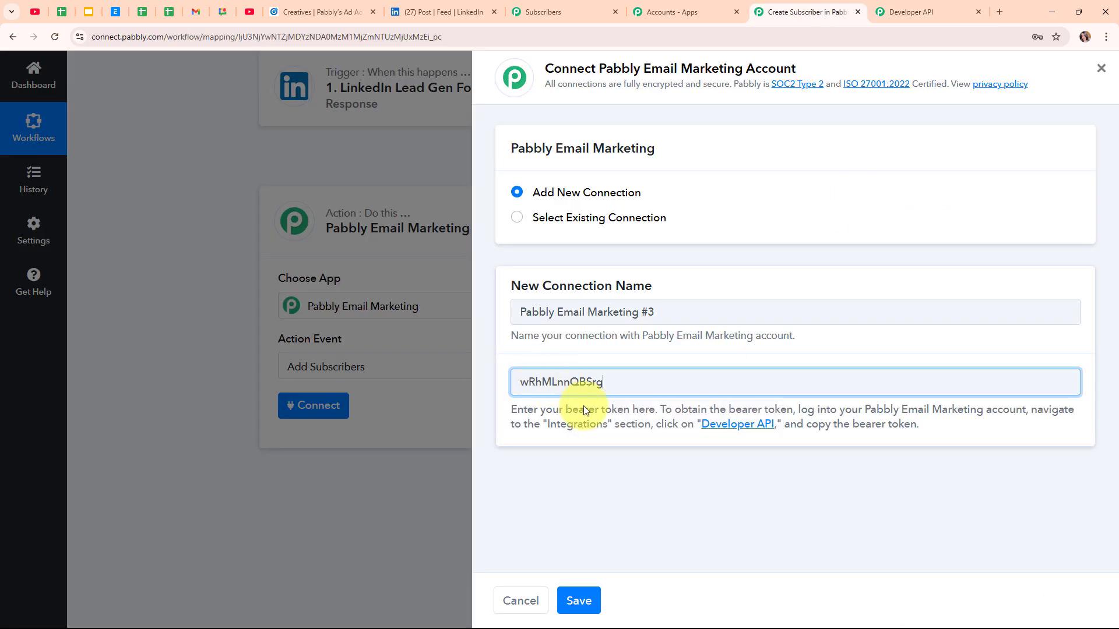
{"action": "left_click", "coordinate": [574, 601]}
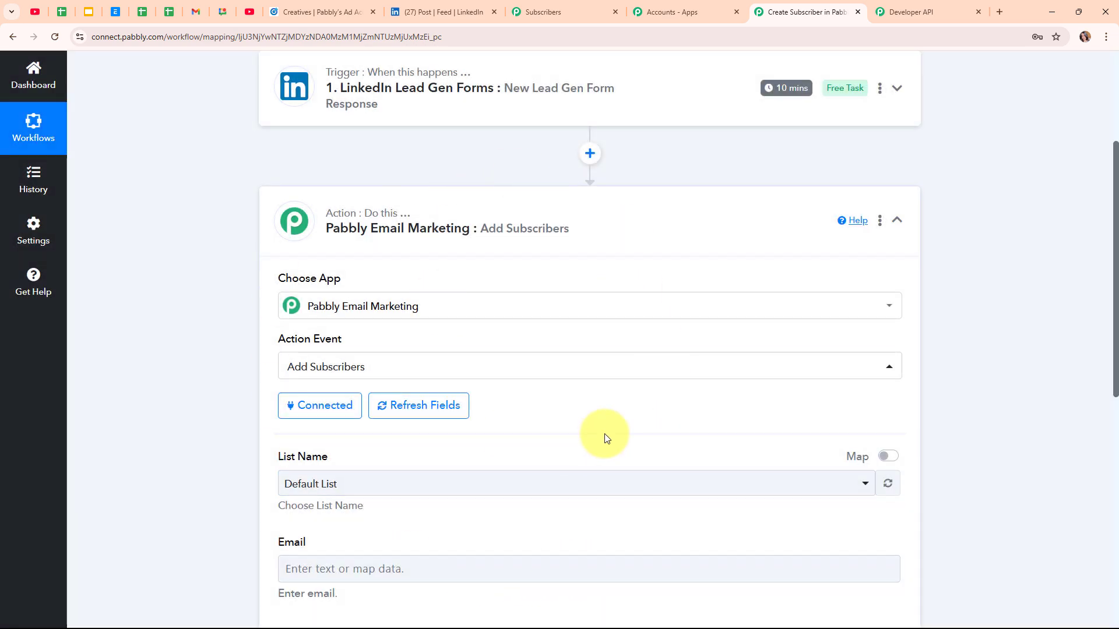
Step: Set List Name to Default List and bring up the lead data choices for Email
{"action": "scroll", "coordinate": [605, 437], "scroll_direction": "down", "scroll_amount": 2}
{"action": "scroll", "coordinate": [606, 438], "scroll_direction": "down", "scroll_amount": 2}
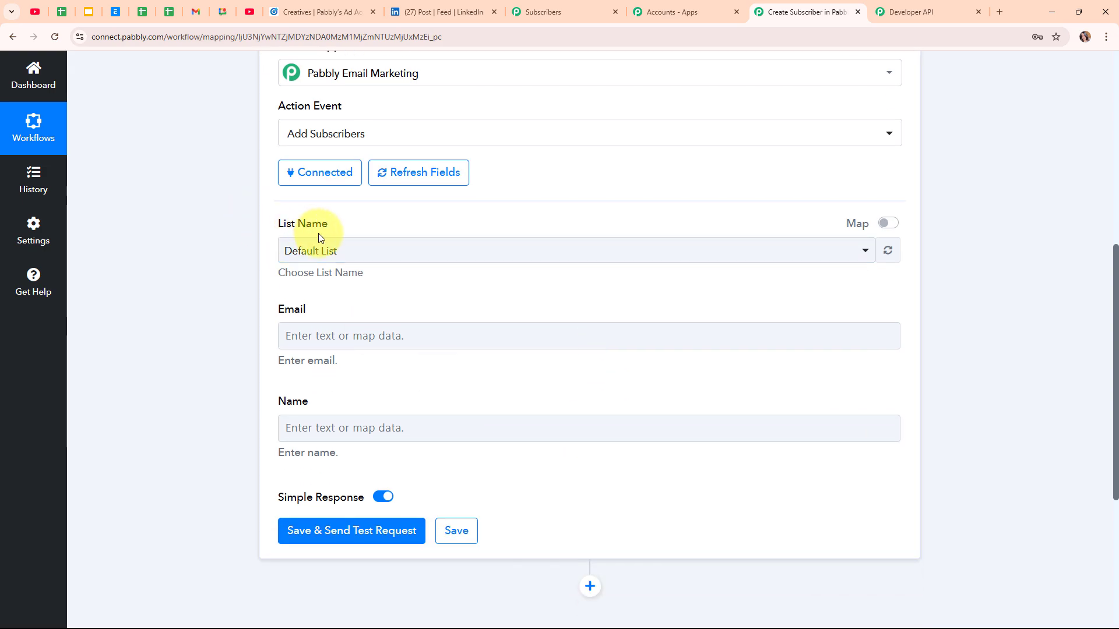
{"action": "left_click", "coordinate": [544, 251]}
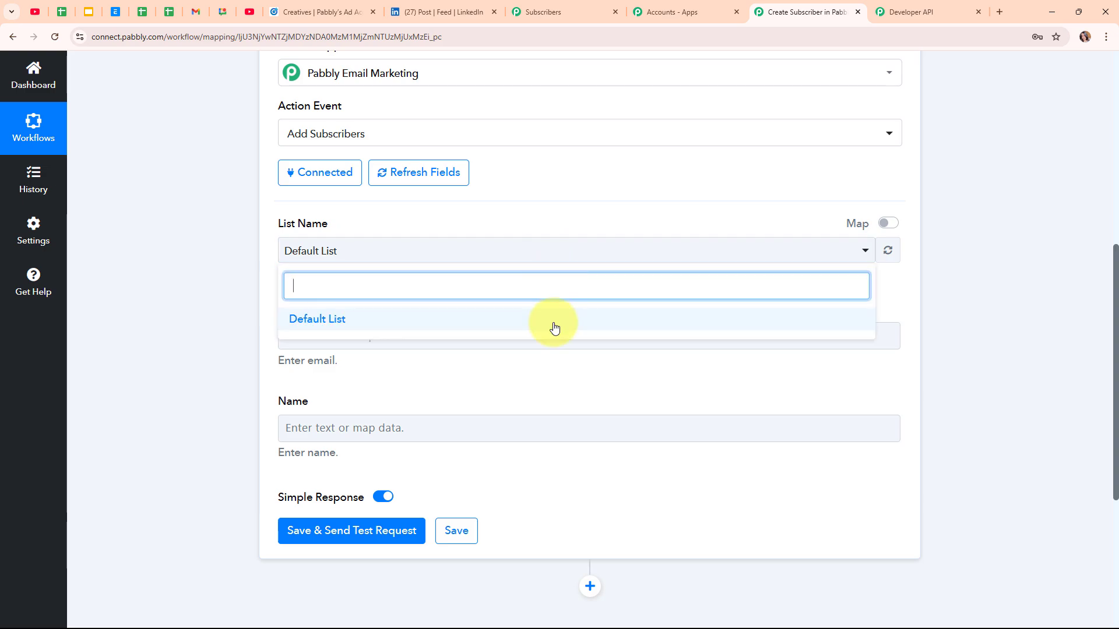
{"action": "left_click", "coordinate": [554, 328]}
{"action": "scroll", "coordinate": [554, 328], "scroll_direction": "down", "scroll_amount": 2}
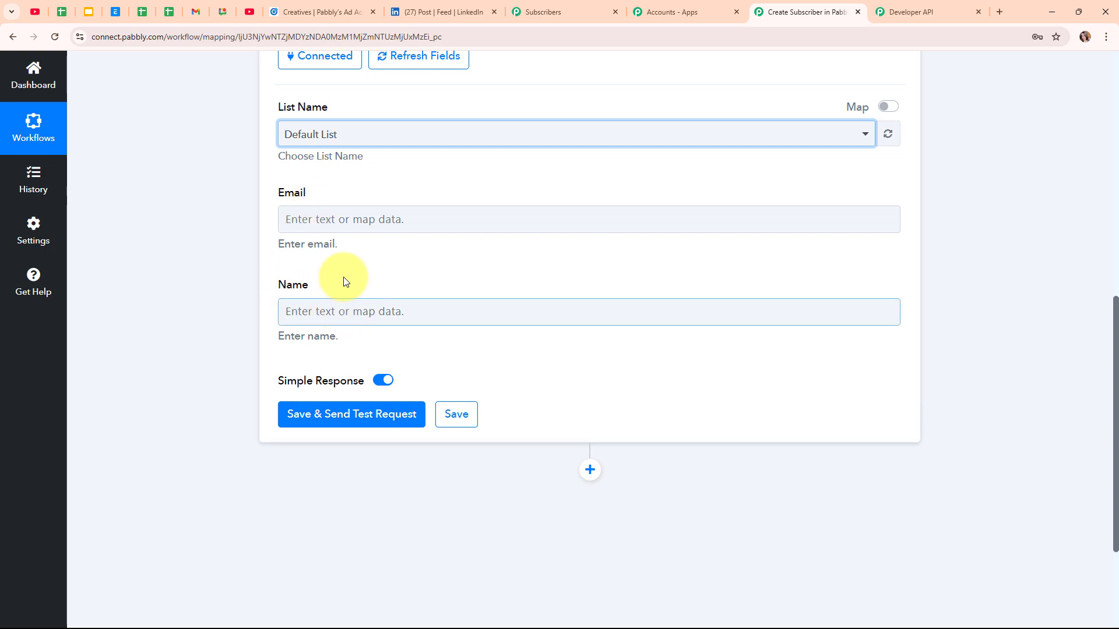
{"action": "left_click", "coordinate": [296, 229]}
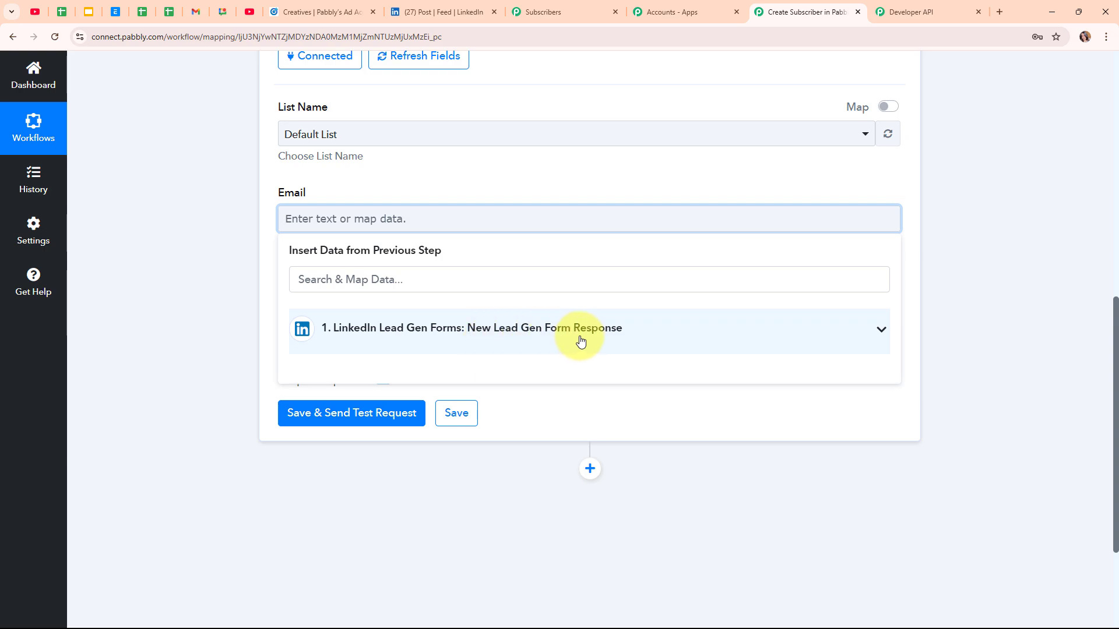
Step: Map the lead's Question Answers Email Address into the Email field
{"action": "left_click", "coordinate": [315, 285]}
{"action": "type", "text": "@"}
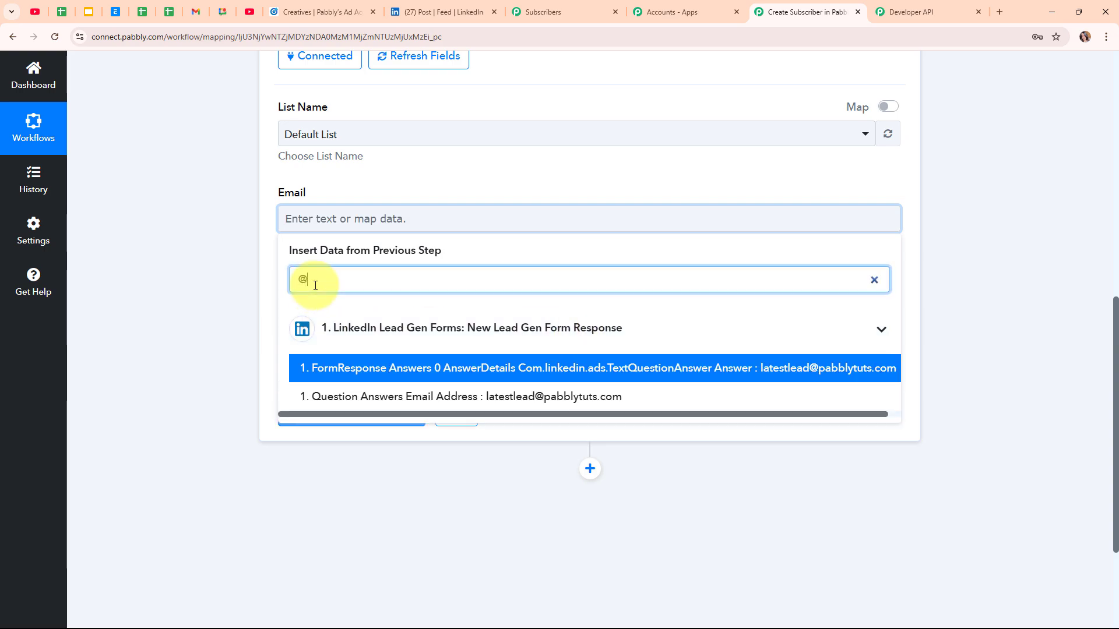
{"action": "left_click", "coordinate": [432, 400]}
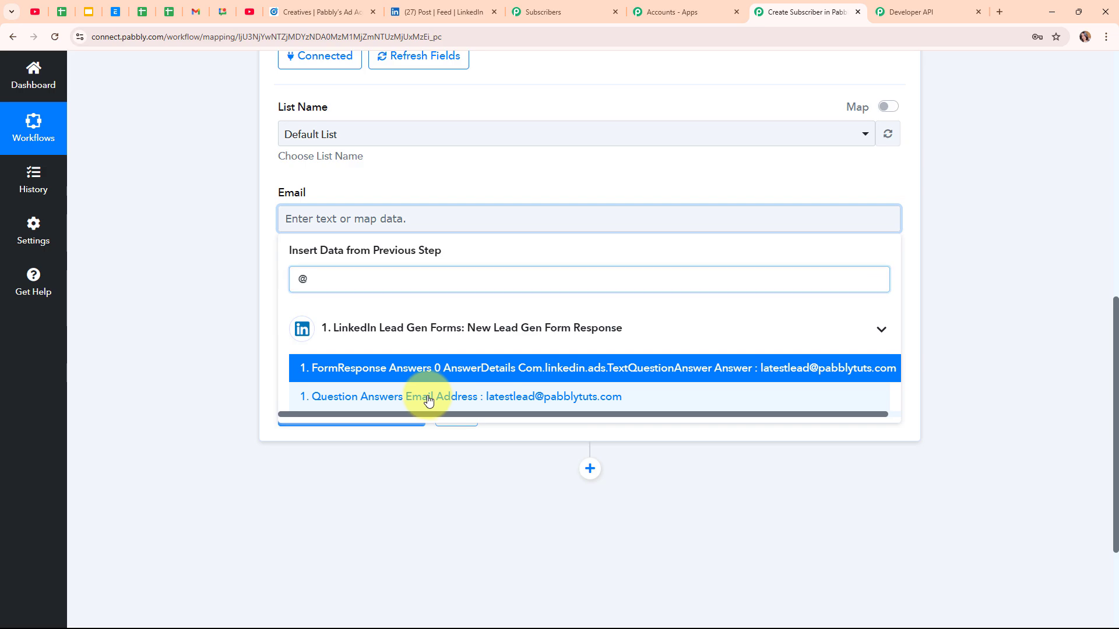
Step: Fill the Name field with the lead's First Name and Last Name
{"action": "left_click", "coordinate": [221, 280]}
{"action": "left_click", "coordinate": [399, 320]}
{"action": "left_click", "coordinate": [390, 394]}
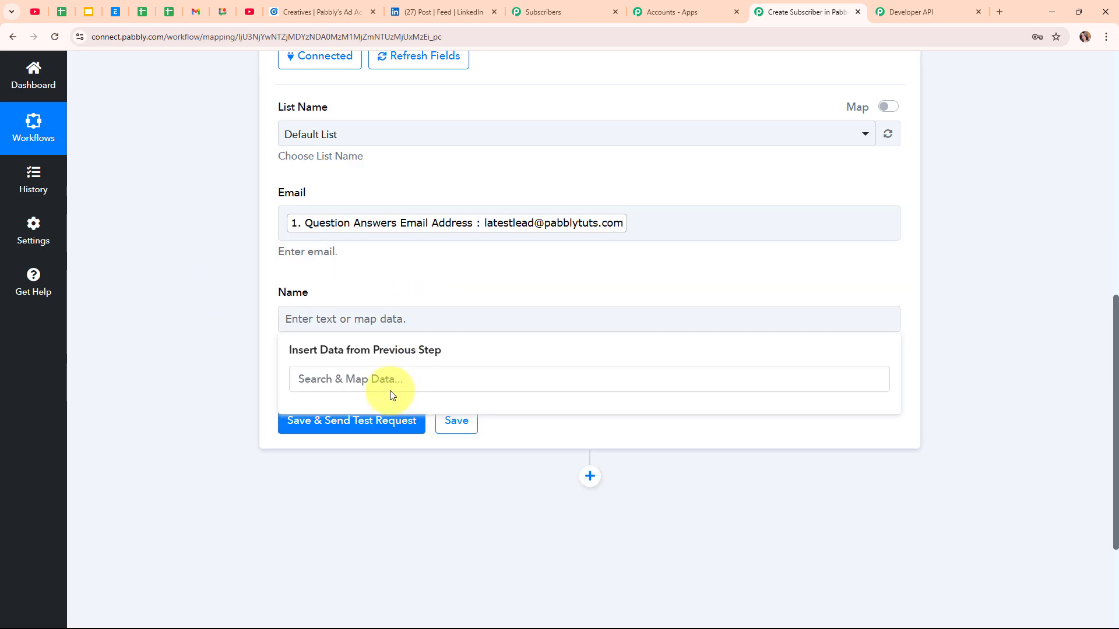
{"action": "left_click", "coordinate": [387, 377]}
{"action": "left_click", "coordinate": [366, 321]}
{"action": "left_click", "coordinate": [364, 380]}
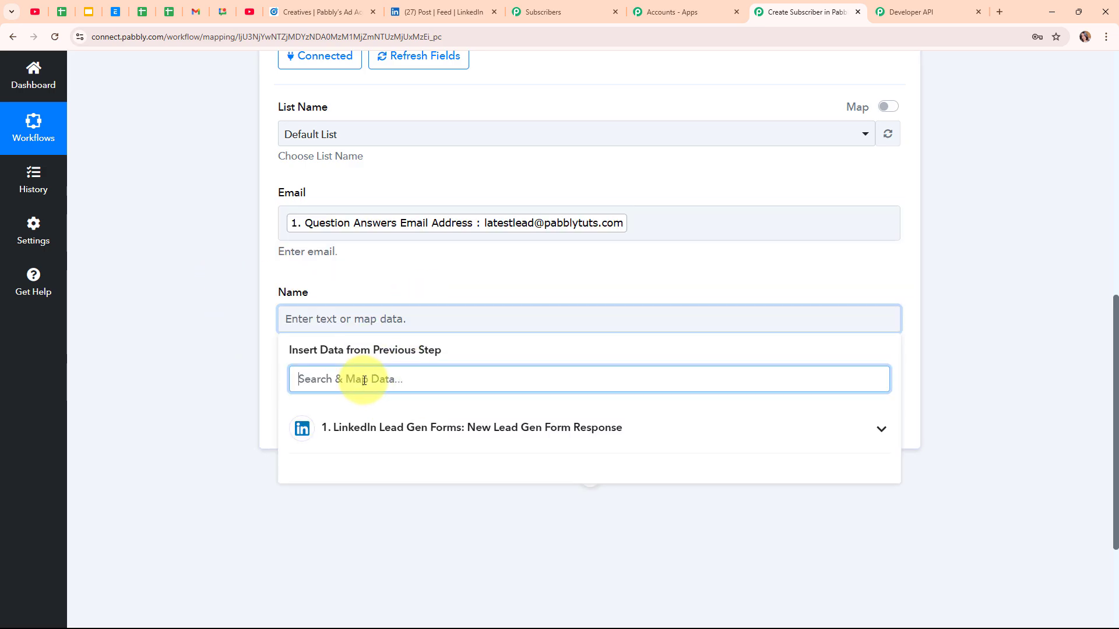
{"action": "type", "text": "nam"}
{"action": "scroll", "coordinate": [553, 571], "scroll_direction": "down", "scroll_amount": 2}
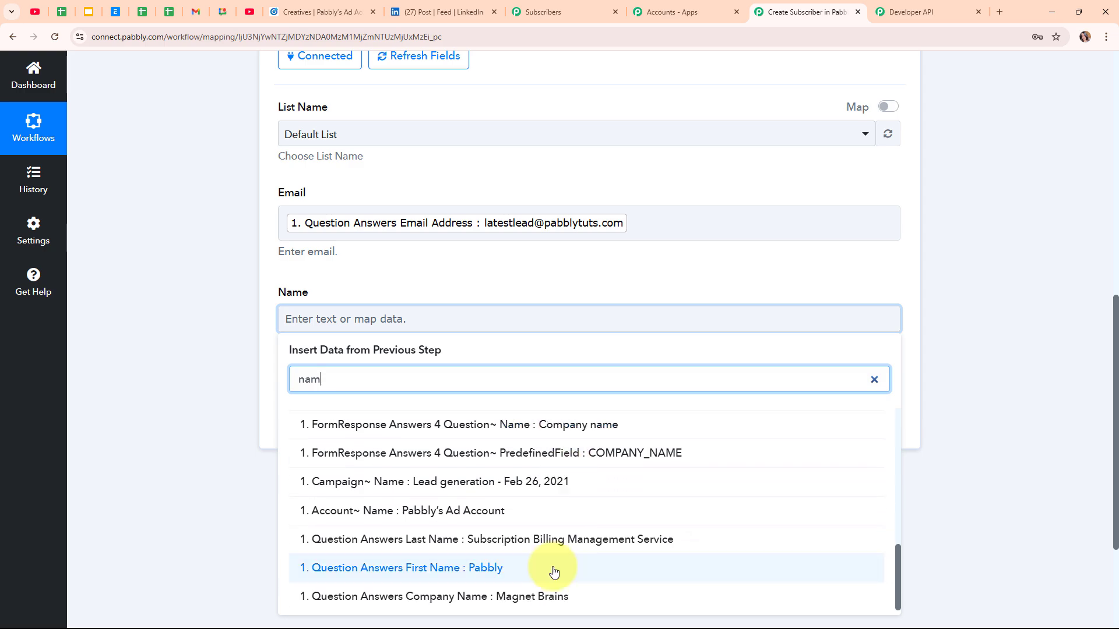
{"action": "left_click", "coordinate": [554, 571]}
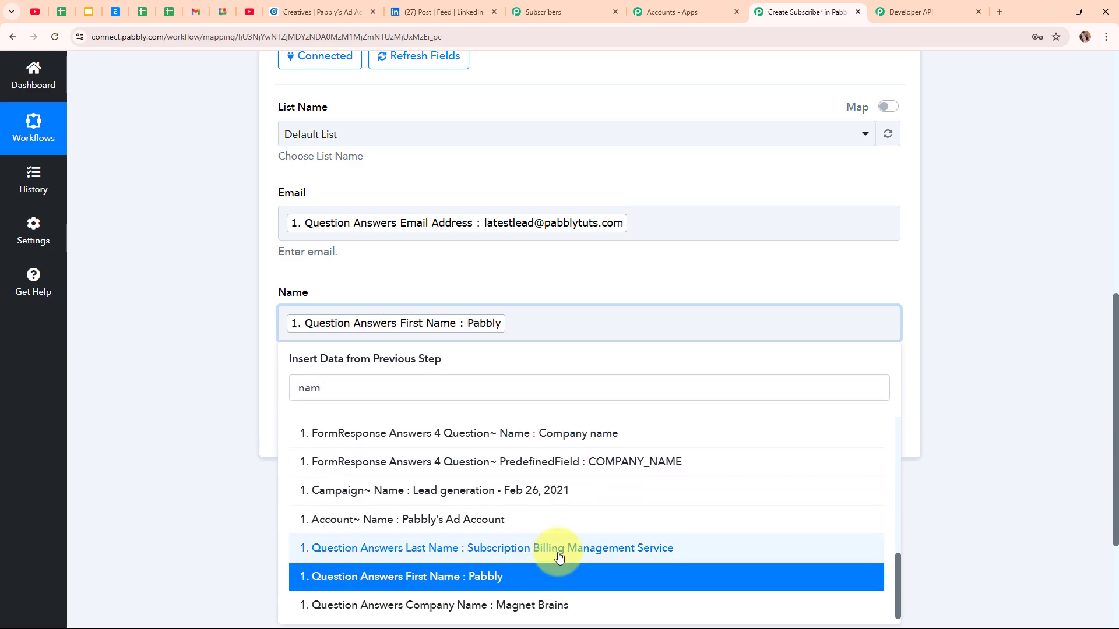
{"action": "left_click", "coordinate": [554, 550]}
{"action": "left_click", "coordinate": [176, 319]}
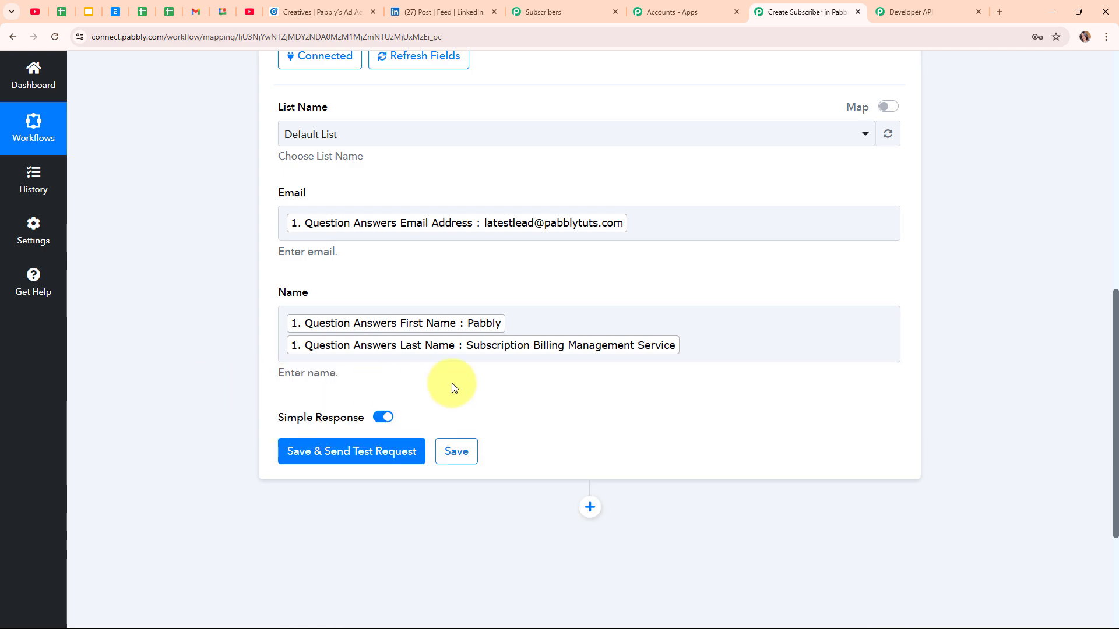
Step: Save and send a test request, confirming success with 5 emails, then view the subscribers page
{"action": "left_click", "coordinate": [366, 460]}
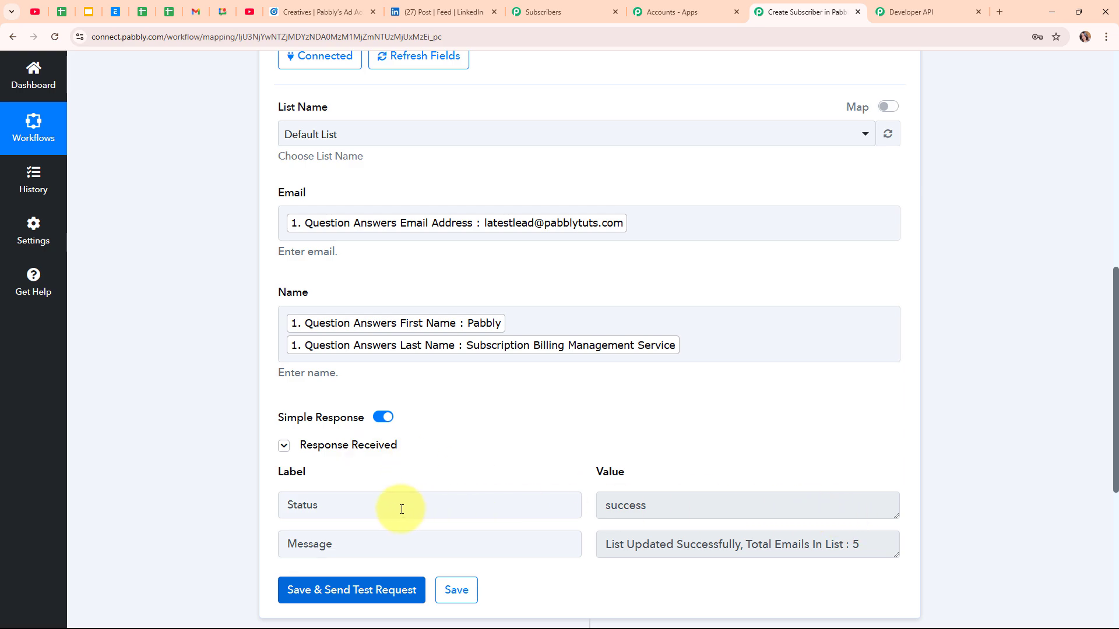
{"action": "double_click", "coordinate": [712, 507]}
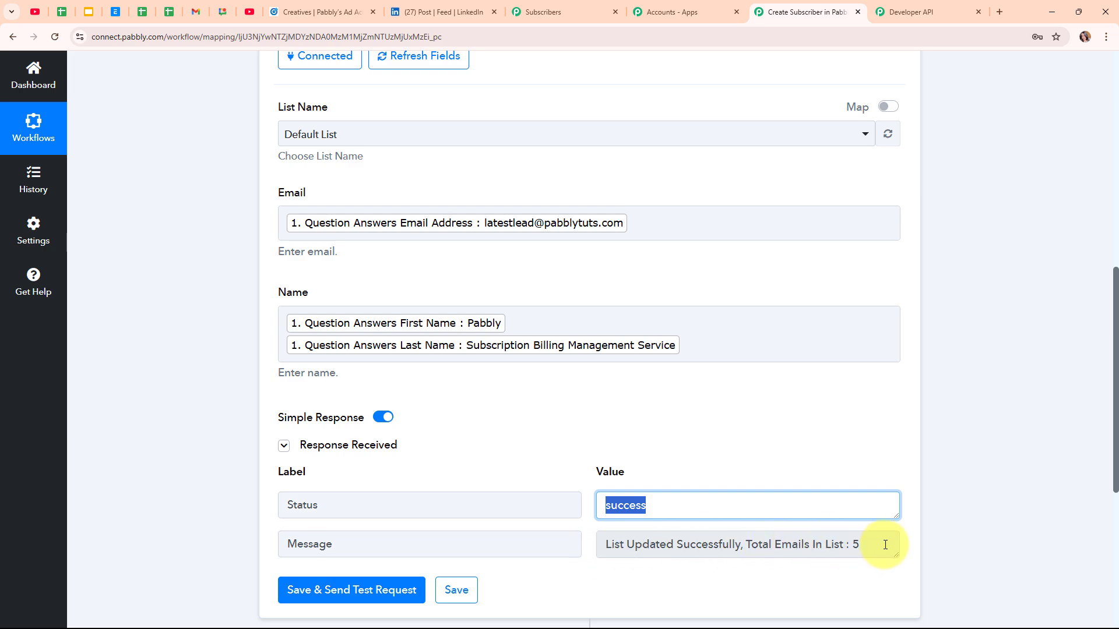
{"action": "scroll", "coordinate": [892, 480], "scroll_direction": "up", "scroll_amount": 7}
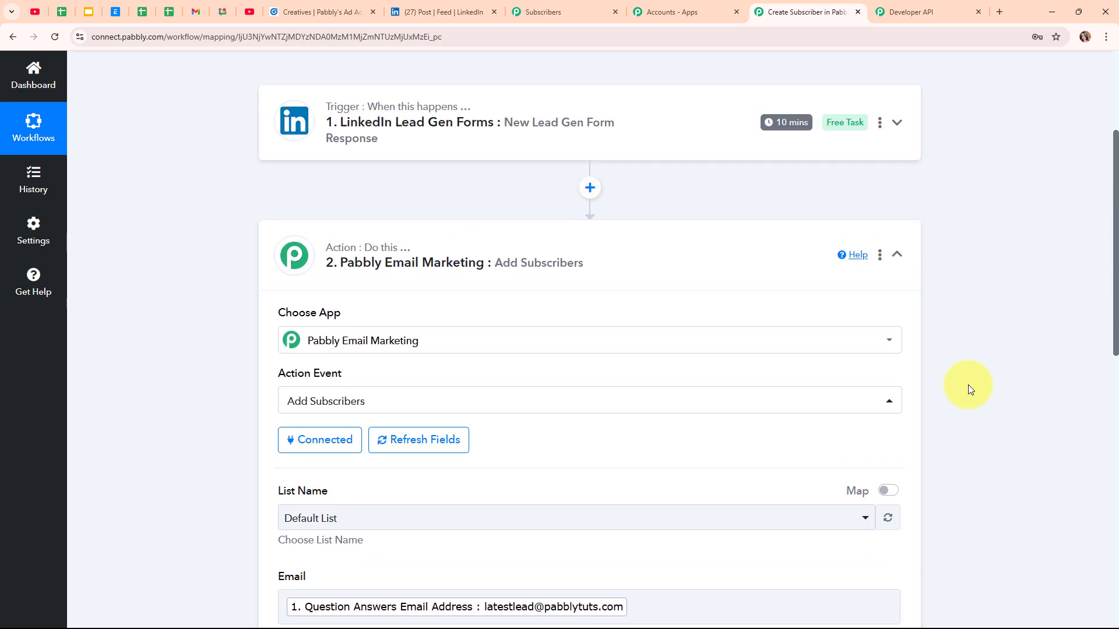
{"action": "scroll", "coordinate": [967, 384], "scroll_direction": "up", "scroll_amount": 3}
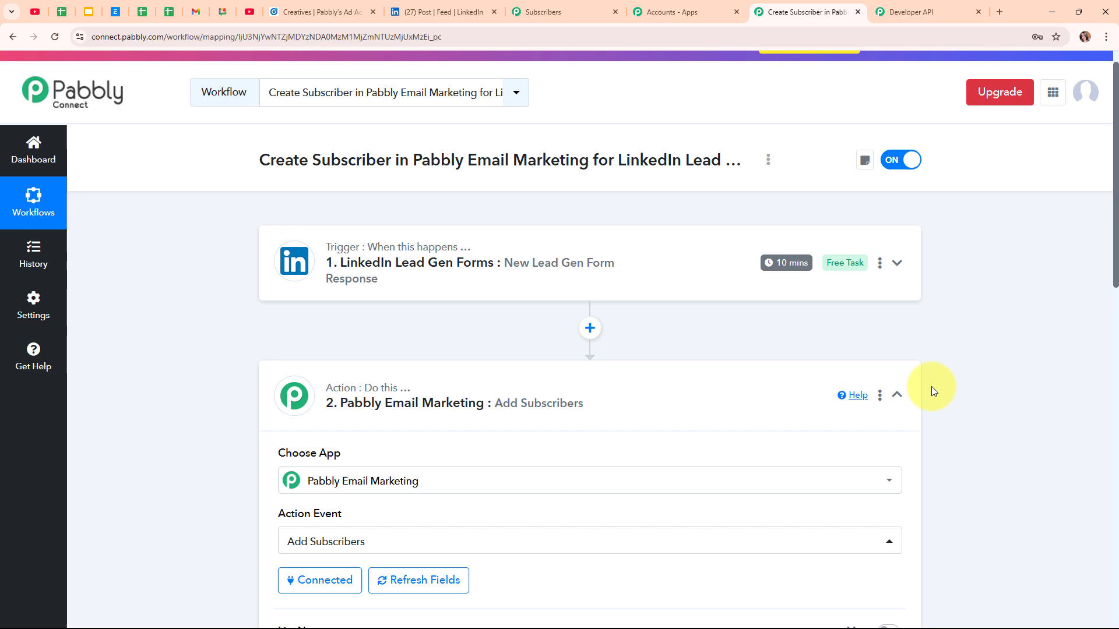
{"action": "left_click", "coordinate": [900, 396]}
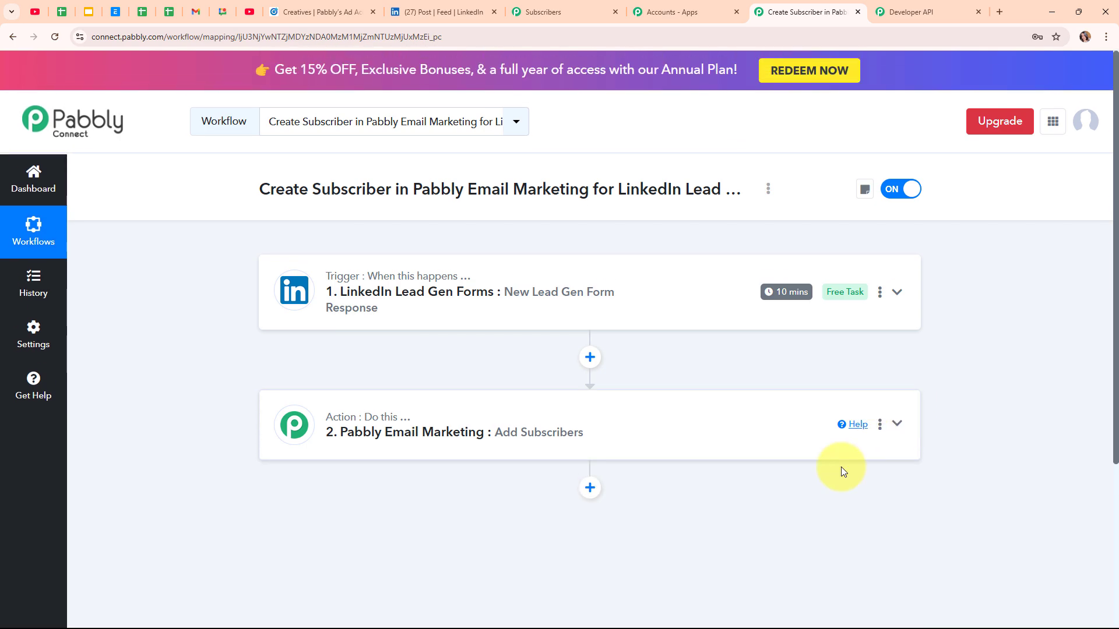
{"action": "left_click", "coordinate": [542, 8]}
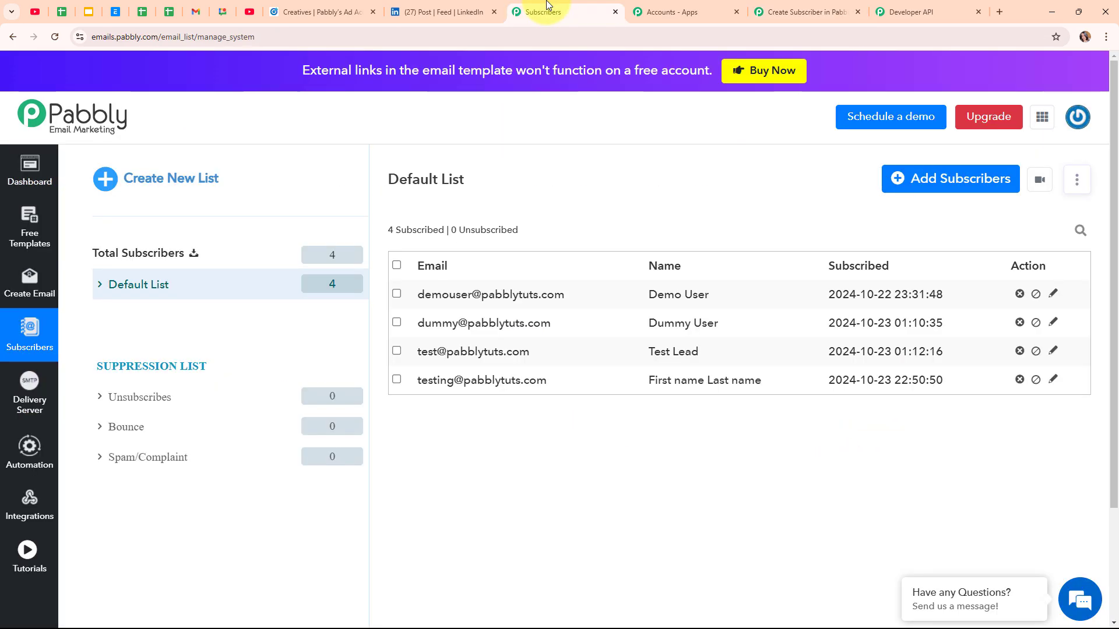
Step: Reload the subscribers page to see the new LinkedIn lead, then return to the workflow editor
{"action": "left_click", "coordinate": [55, 36]}
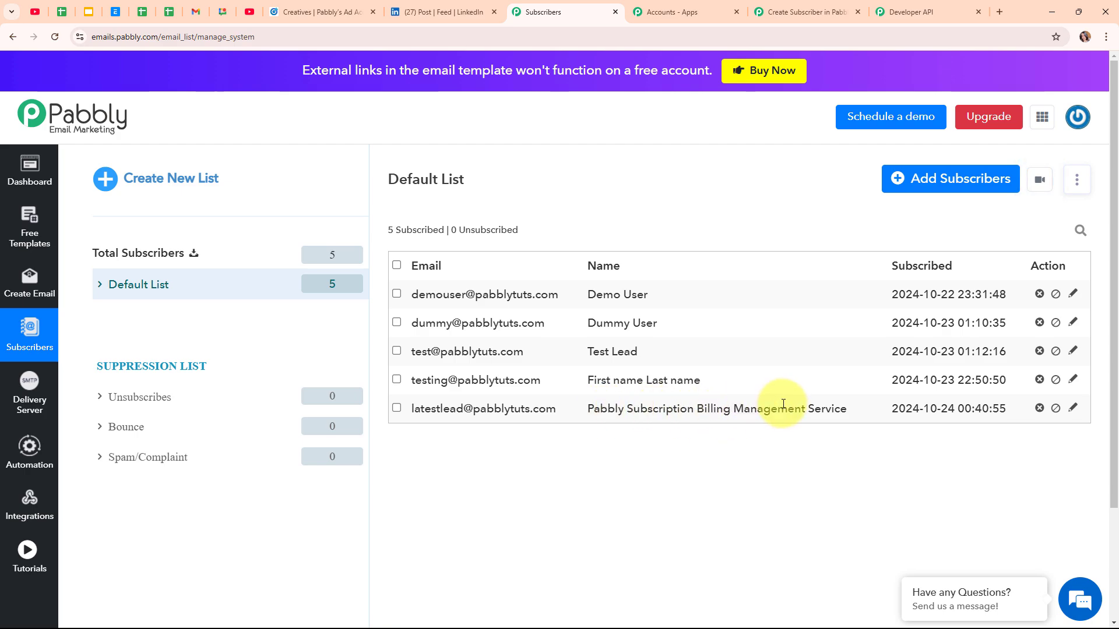
{"action": "left_click", "coordinate": [801, 6]}
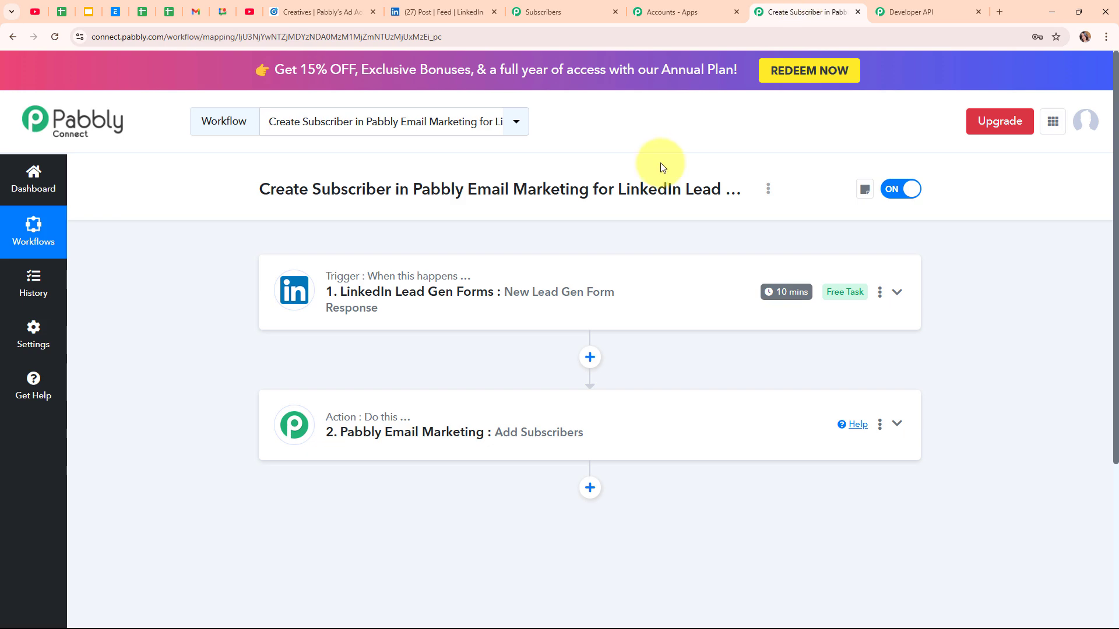